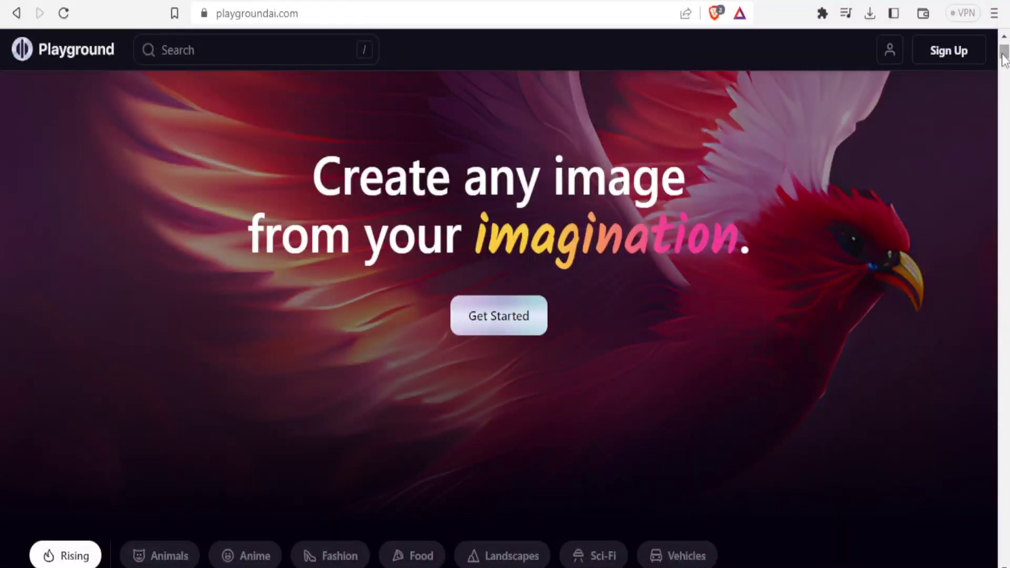
Browse the community feed and the Vehicles category in the gallery
scroll(1004, 58, down, 3)
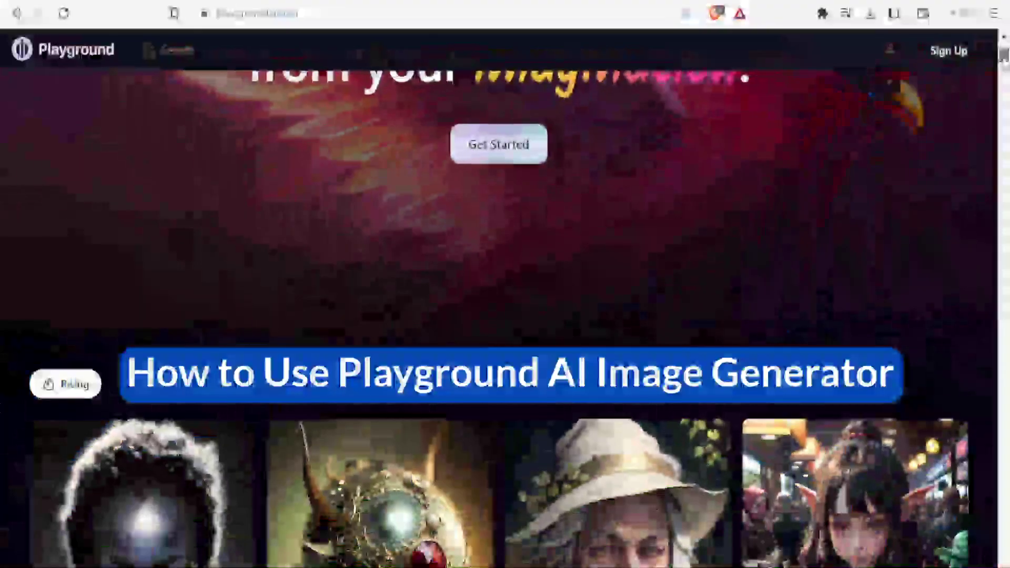
scroll(1004, 63, down, 4)
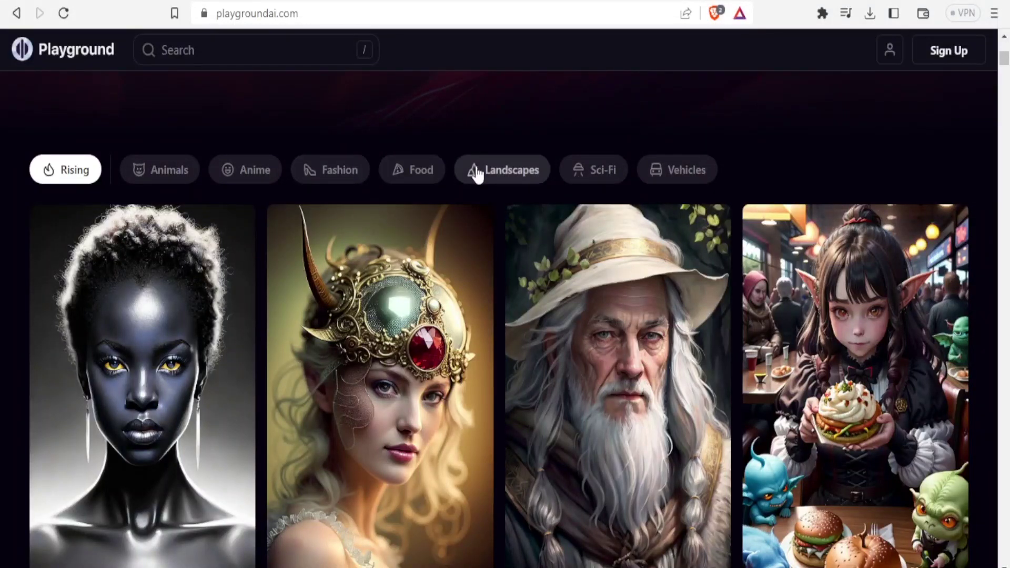
click(681, 169)
scroll(680, 166, down, 1)
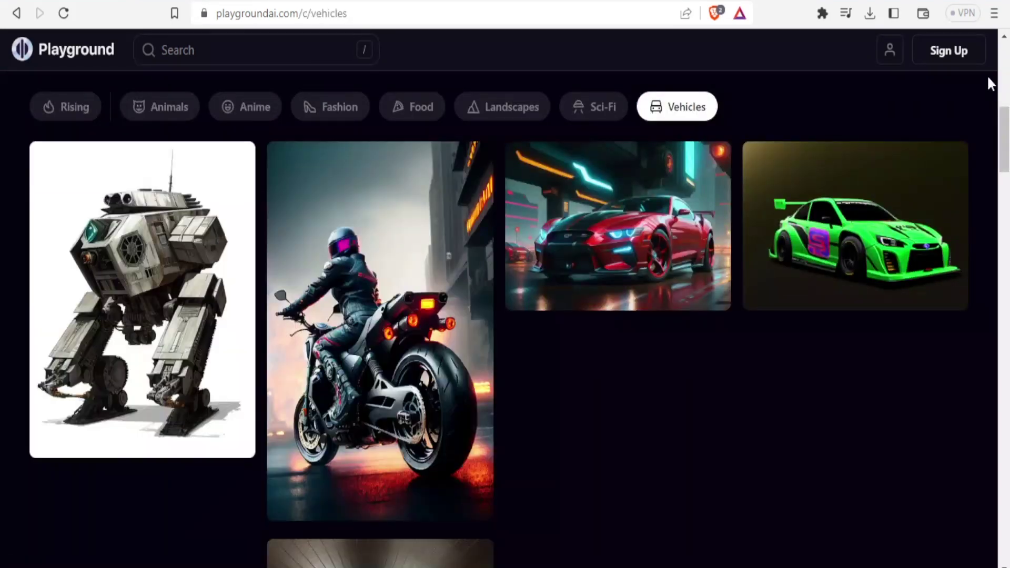
mouse_move(1005, 133)
mouse_down()
mouse_move(1006, 161)
mouse_move(1006, 143)
mouse_up()
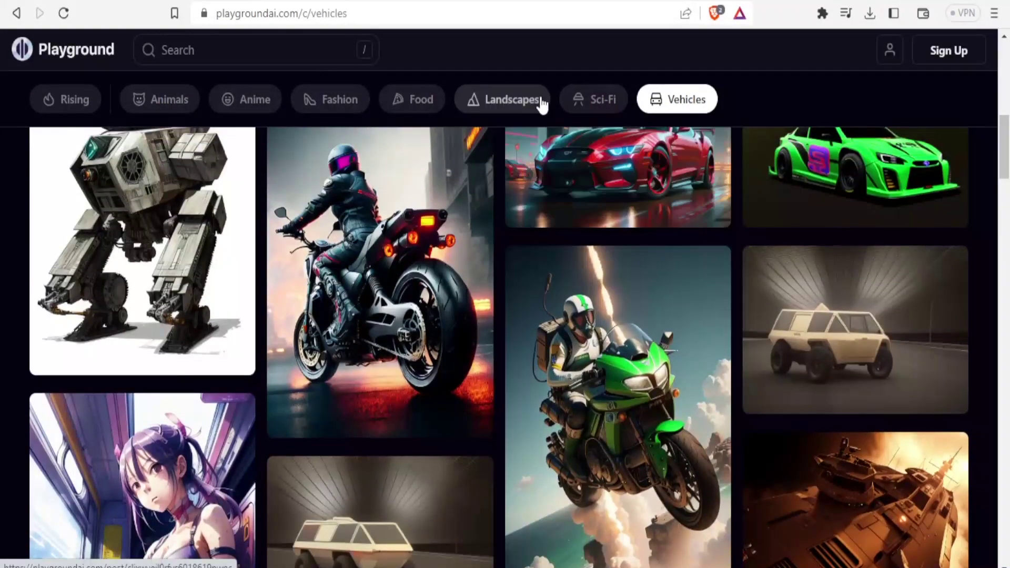
Switch the gallery to Landscapes and scroll through the pagoda, stream and seaside images
click(526, 101)
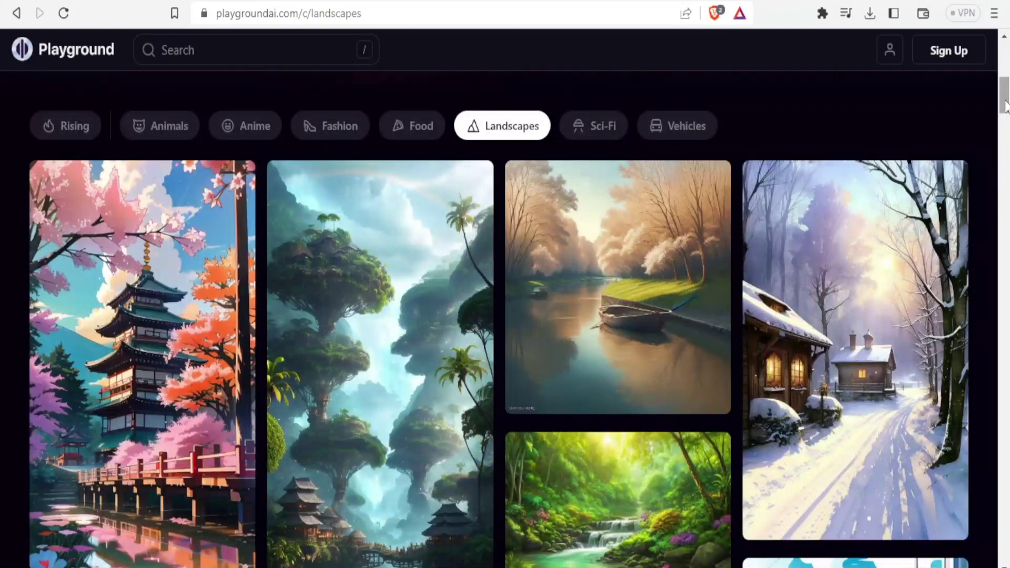
drag(1005, 102, 1007, 161)
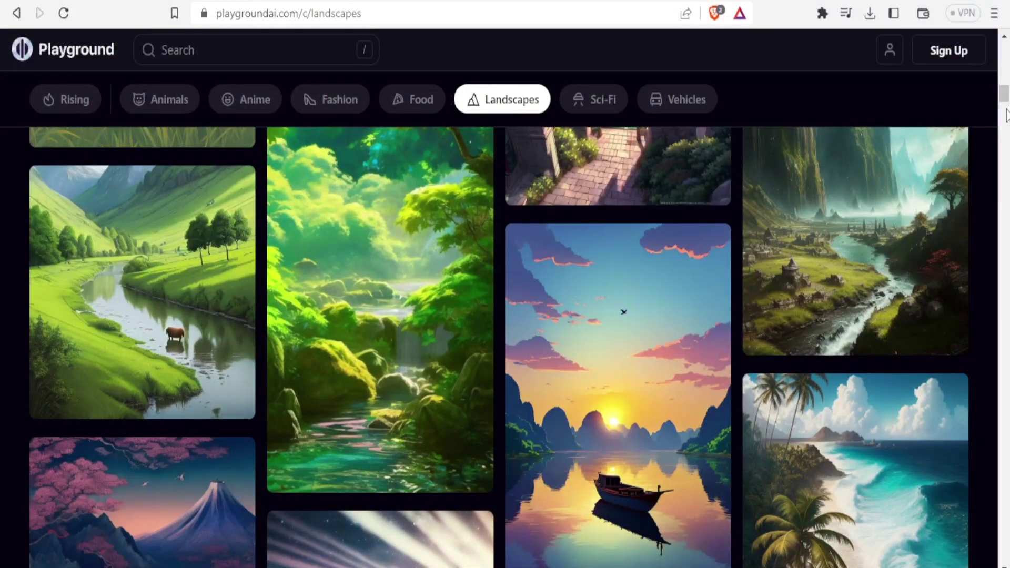
drag(1005, 95, 1004, 54)
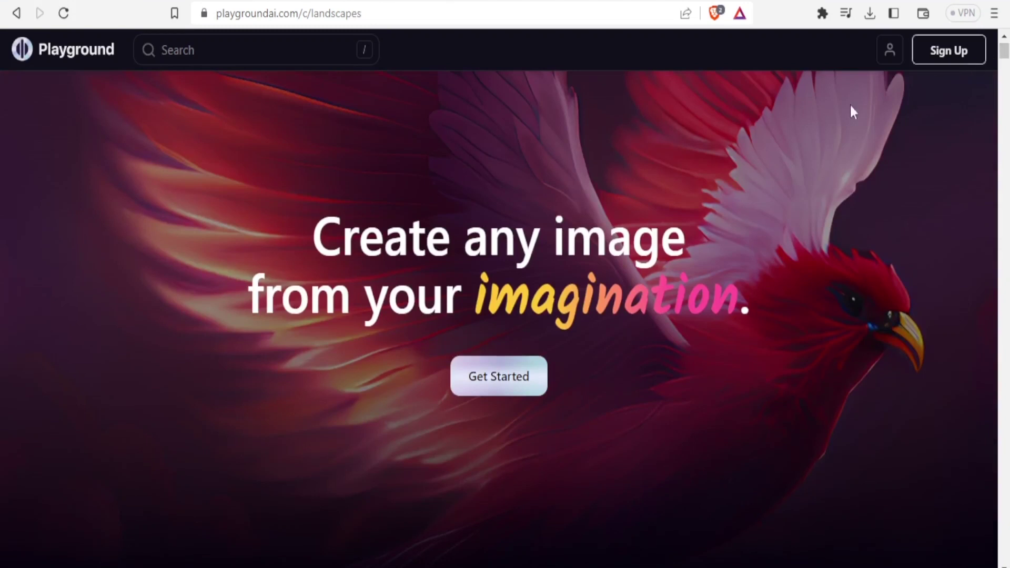
Sign up with a Google account and dismiss the intro to reach an empty 512×512 Canvas
click(953, 52)
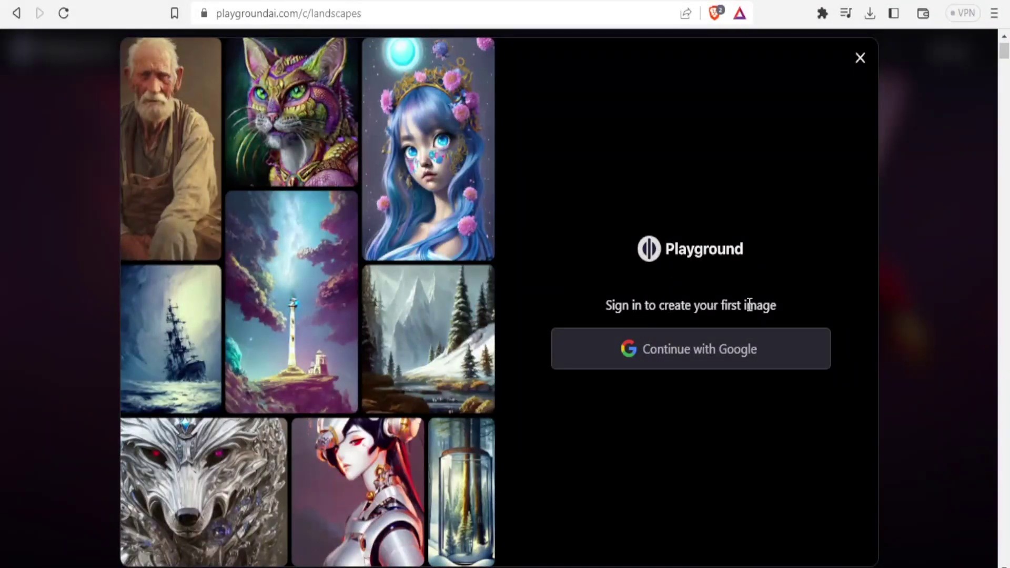
click(724, 353)
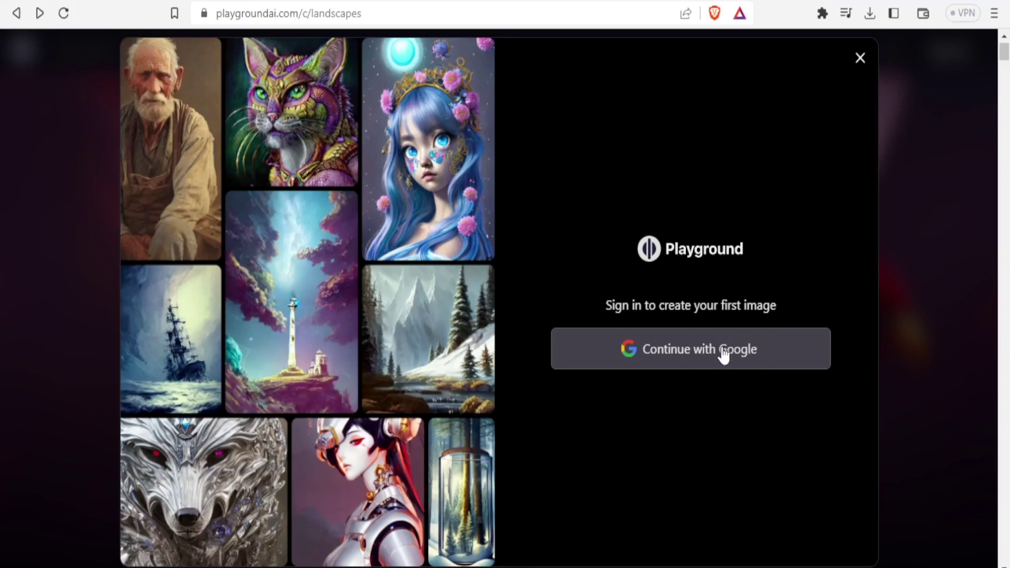
click(723, 349)
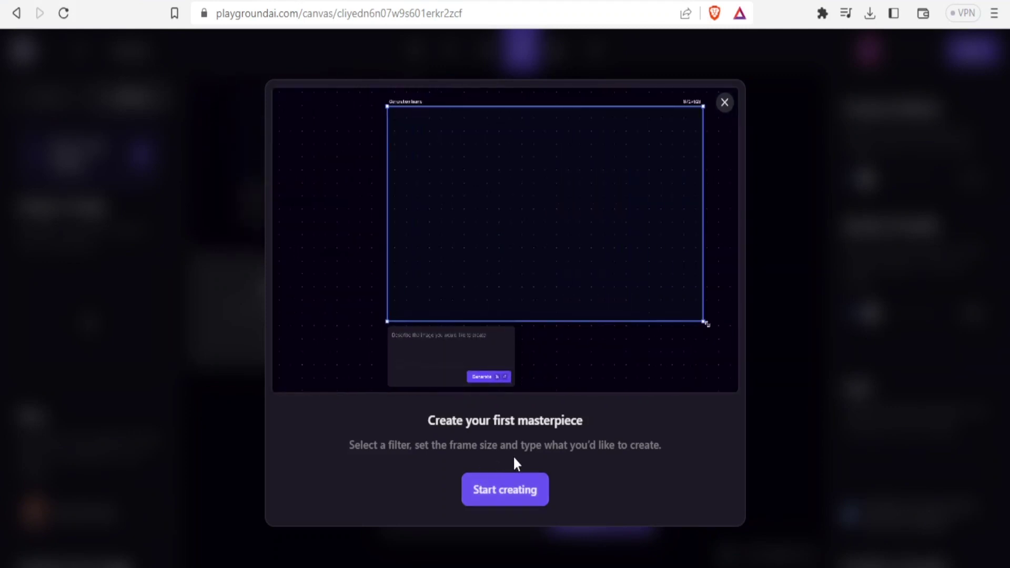
click(513, 492)
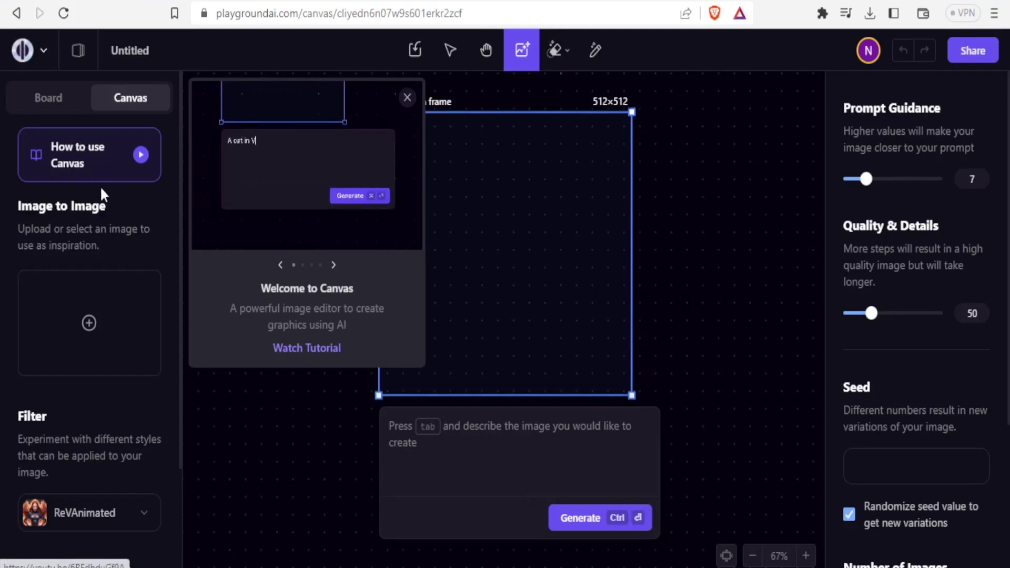
Switch from Canvas to the Board image-generation page
click(50, 99)
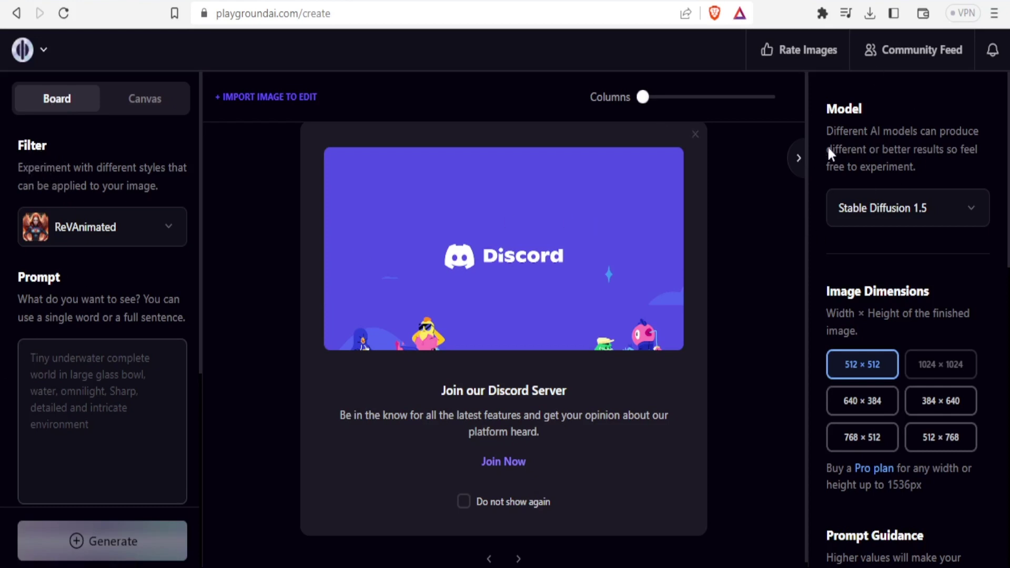
Set the board grid to 2 columns and keep Stable Diffusion 1.5 as the model
click(140, 346)
click(163, 377)
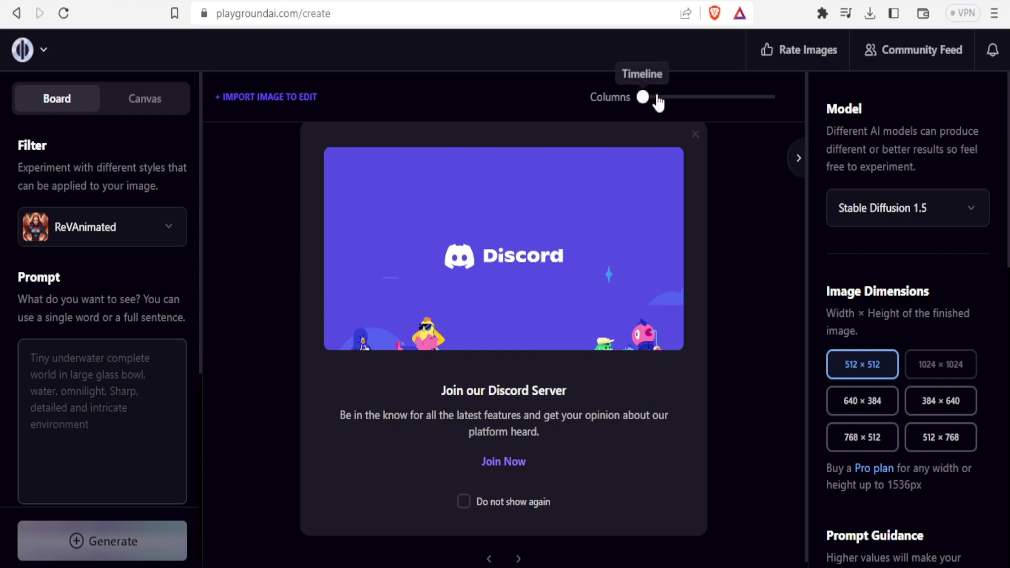
mouse_move(664, 102)
mouse_down()
mouse_move(674, 101)
mouse_move(646, 103)
mouse_move(767, 98)
mouse_move(632, 125)
mouse_move(656, 108)
mouse_up()
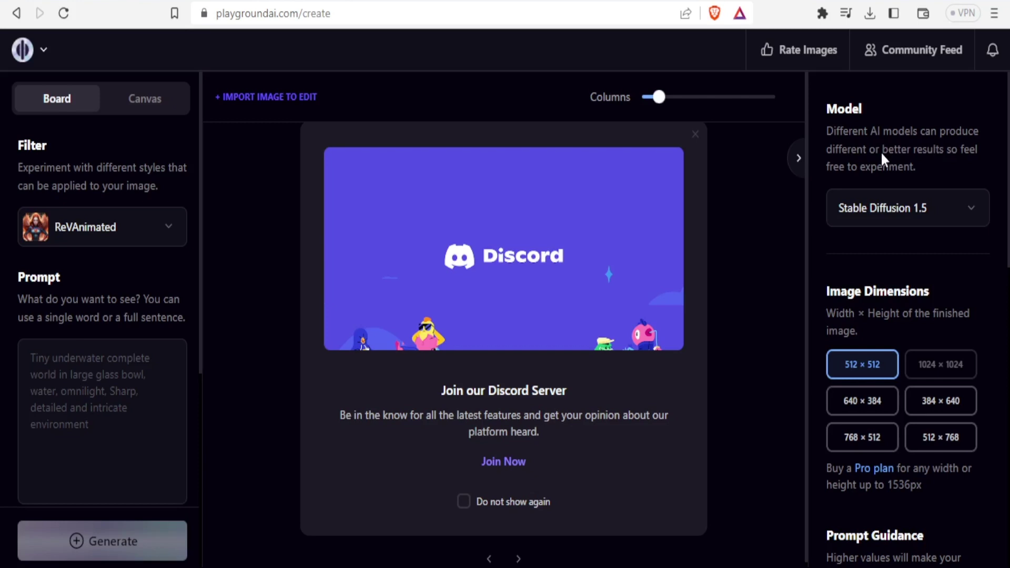
click(972, 206)
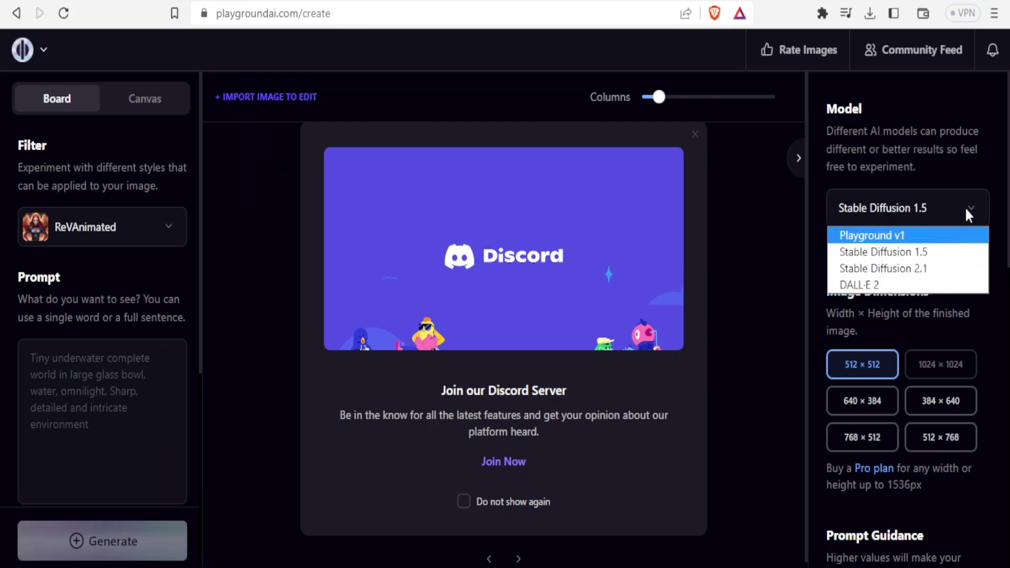
scroll(965, 207, down, 1)
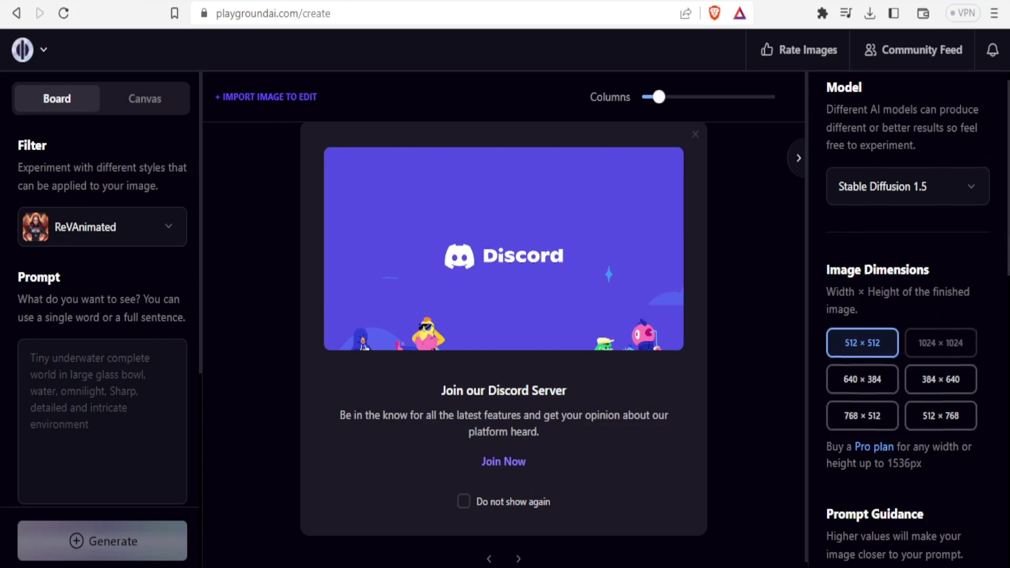
scroll(1006, 248, down, 3)
scroll(882, 377, down, 1)
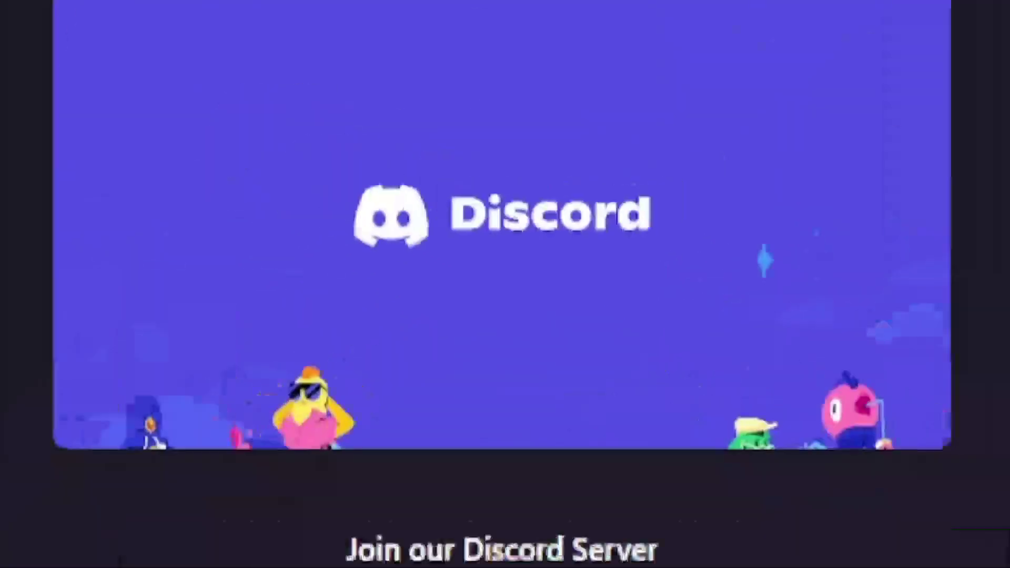
drag(853, 361, 840, 369)
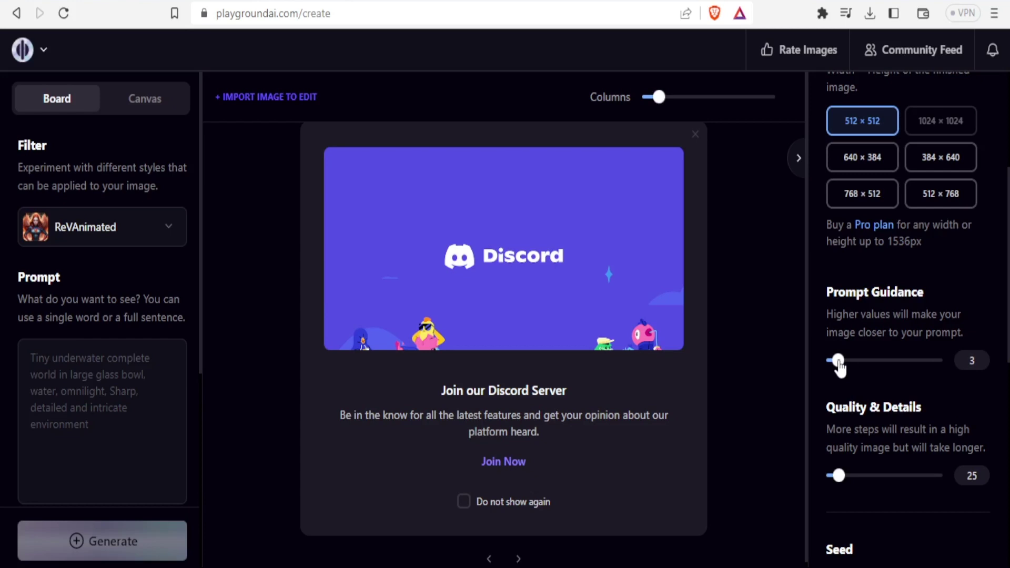
drag(840, 368, 951, 356)
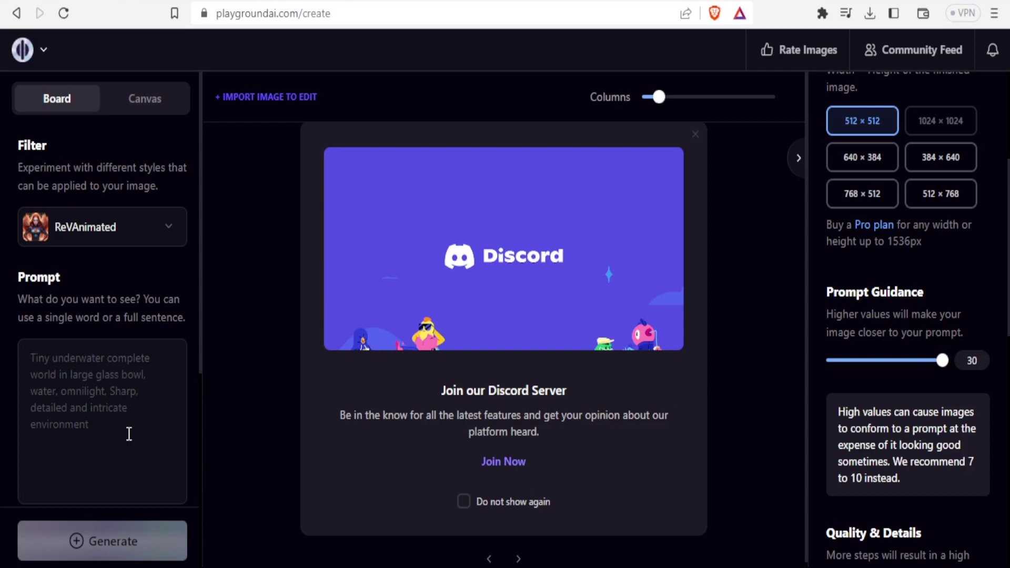
drag(943, 360, 909, 364)
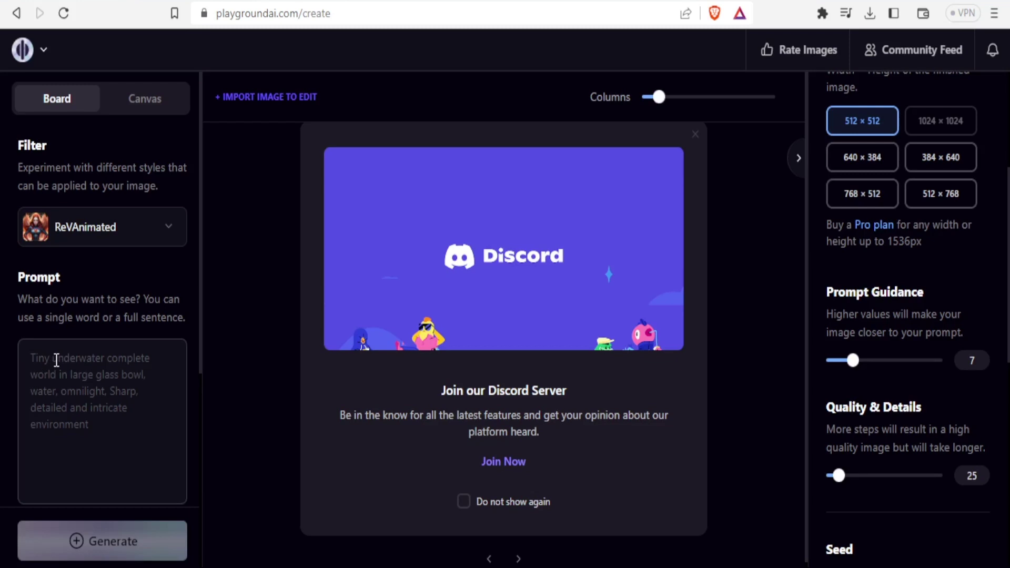
Generate an image from 'A guerilla taking water' with Exclude From Image left off
text(A gue)
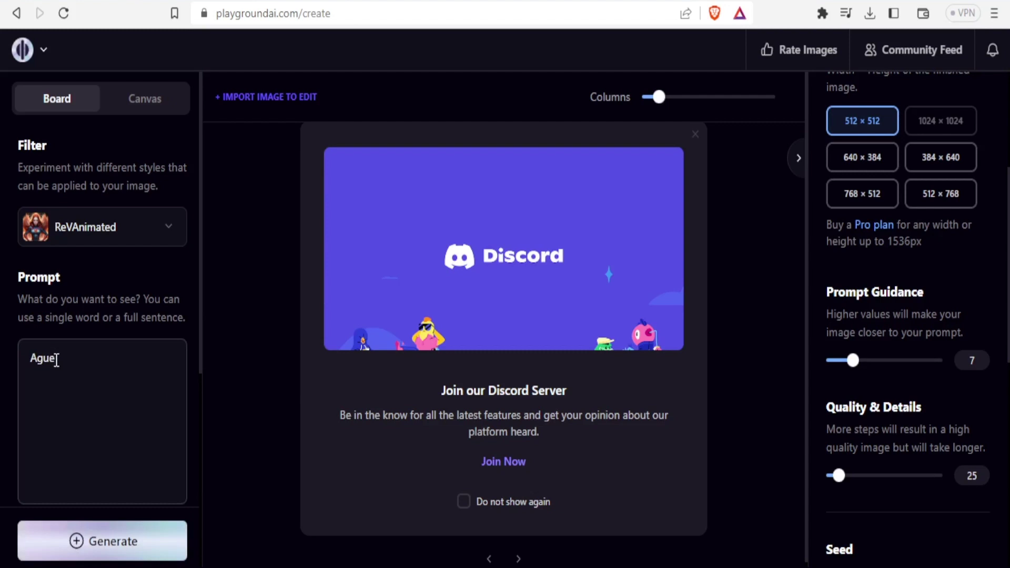
text(rilla taking water)
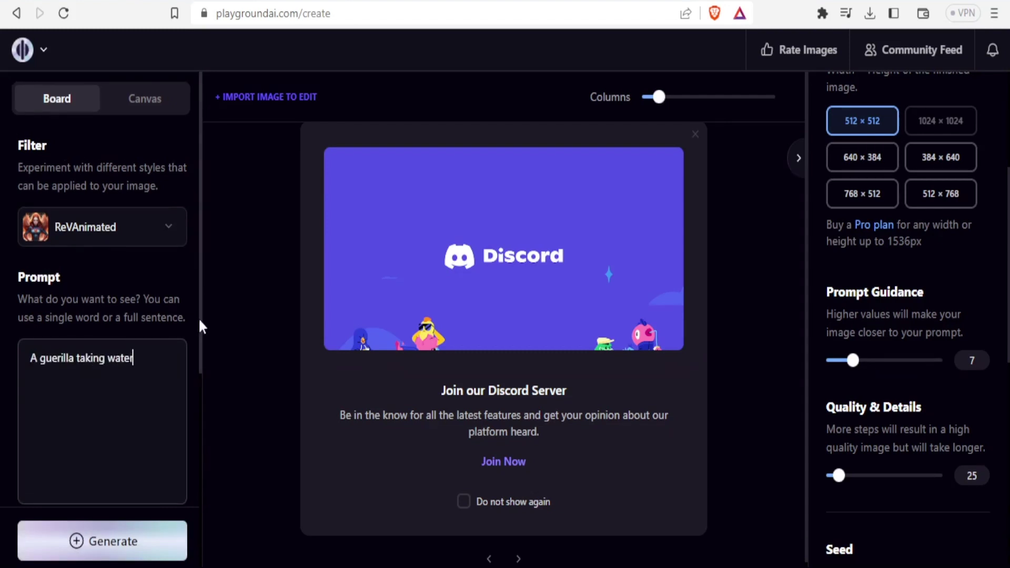
drag(199, 317, 200, 456)
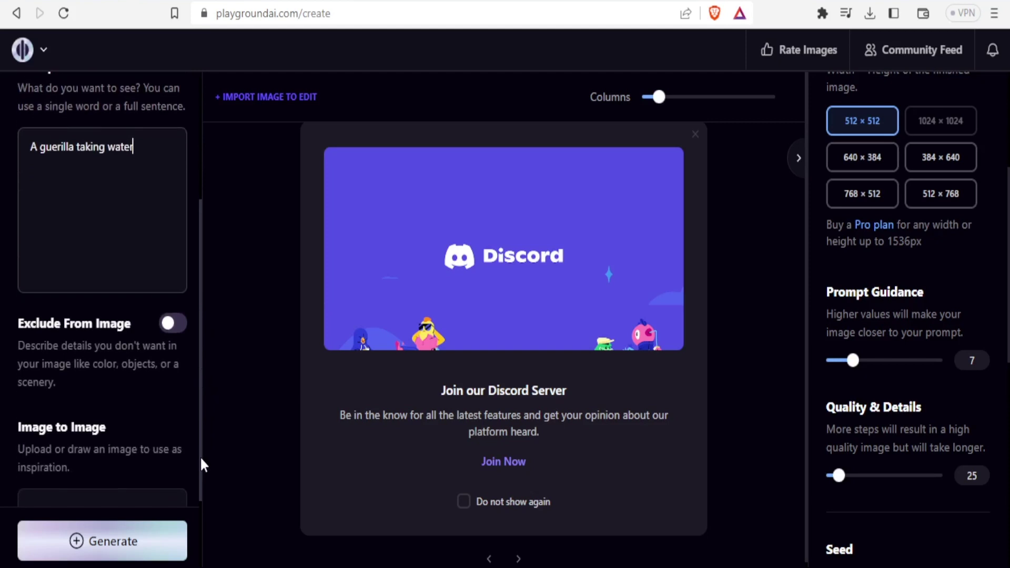
click(174, 330)
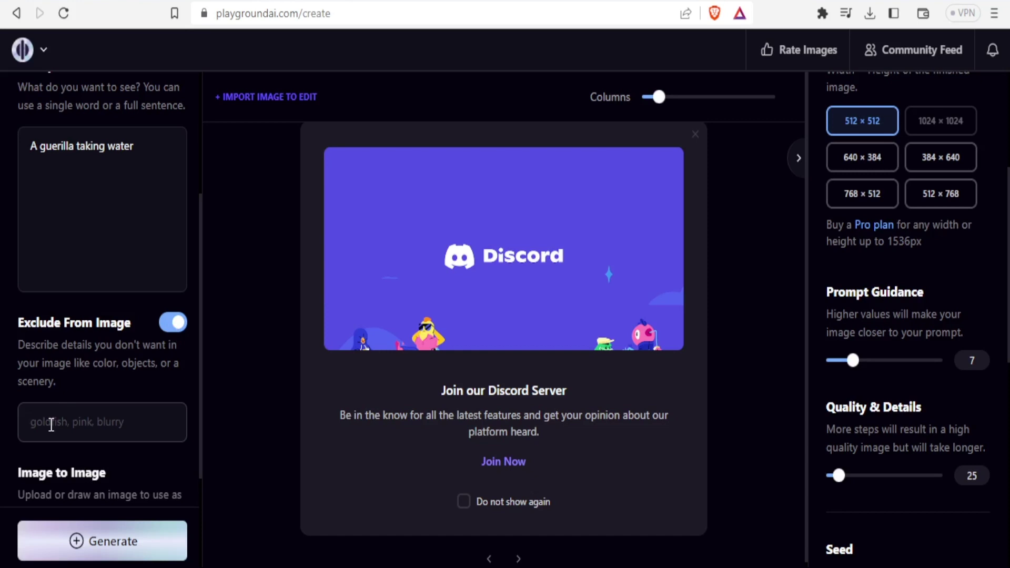
click(169, 325)
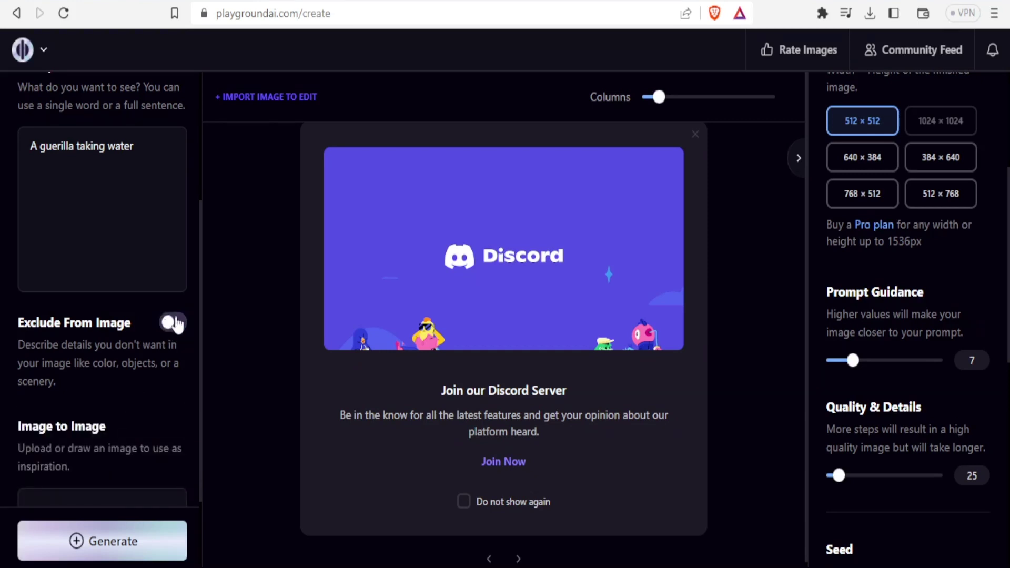
click(177, 323)
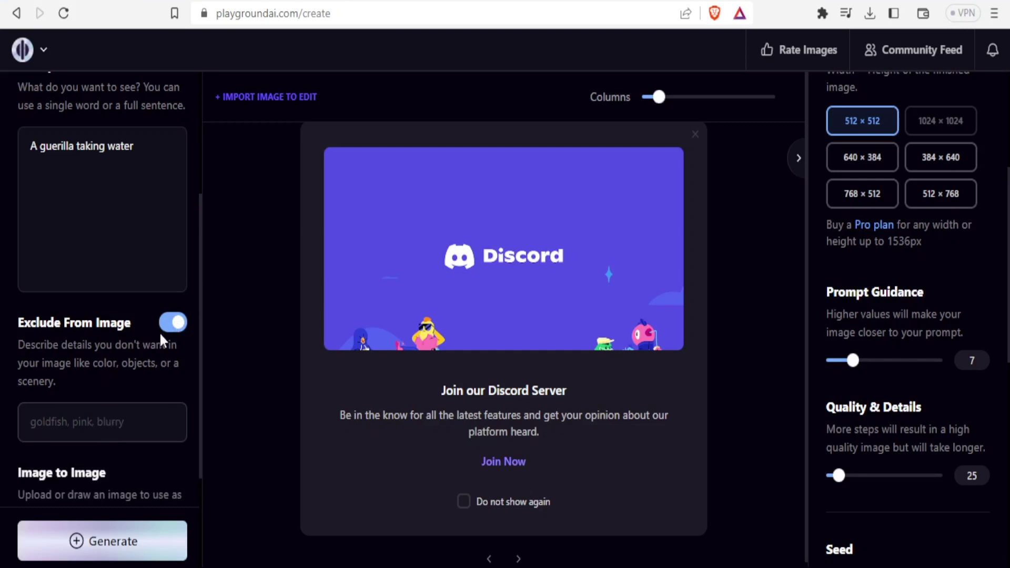
click(169, 329)
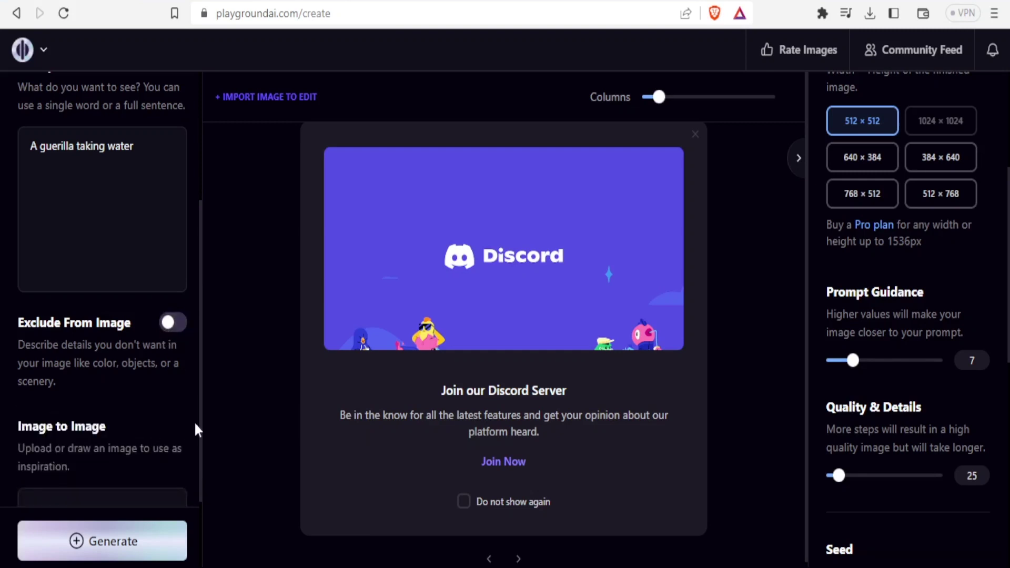
drag(200, 398, 199, 480)
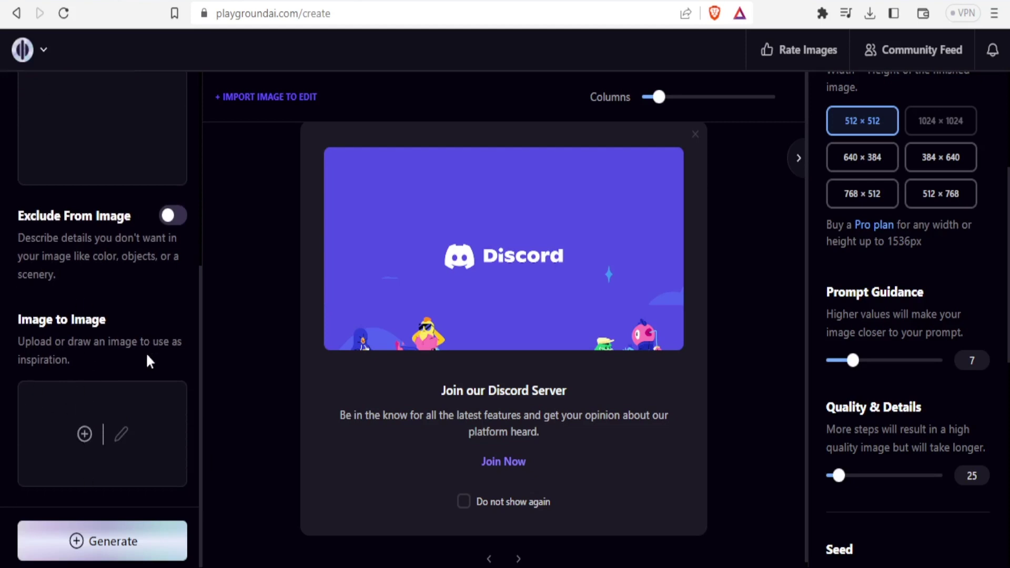
drag(198, 342, 216, 383)
click(90, 540)
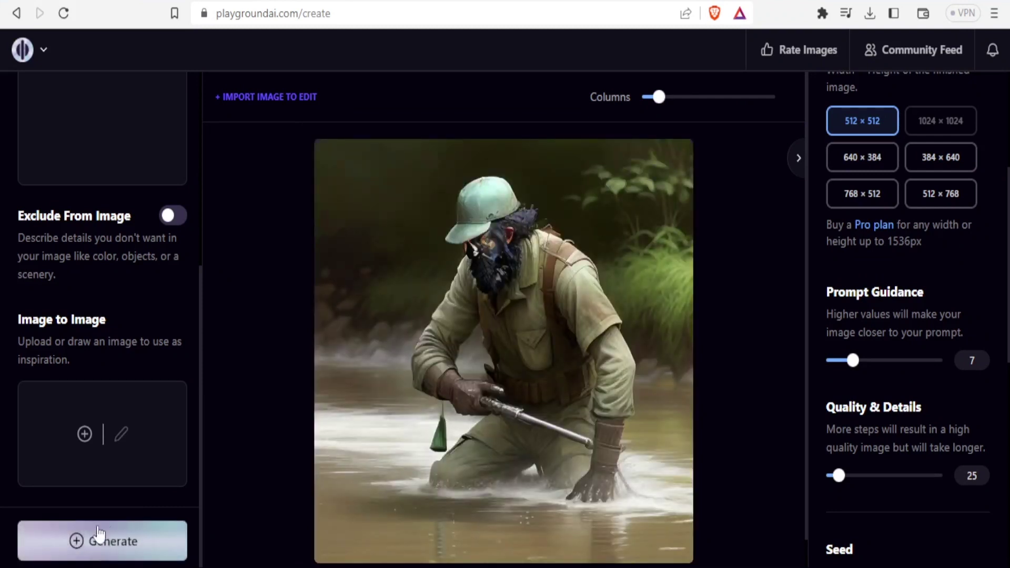
Scroll the settings panel back up and place the cursor after 'water' in the prompt
mouse_move(462, 406)
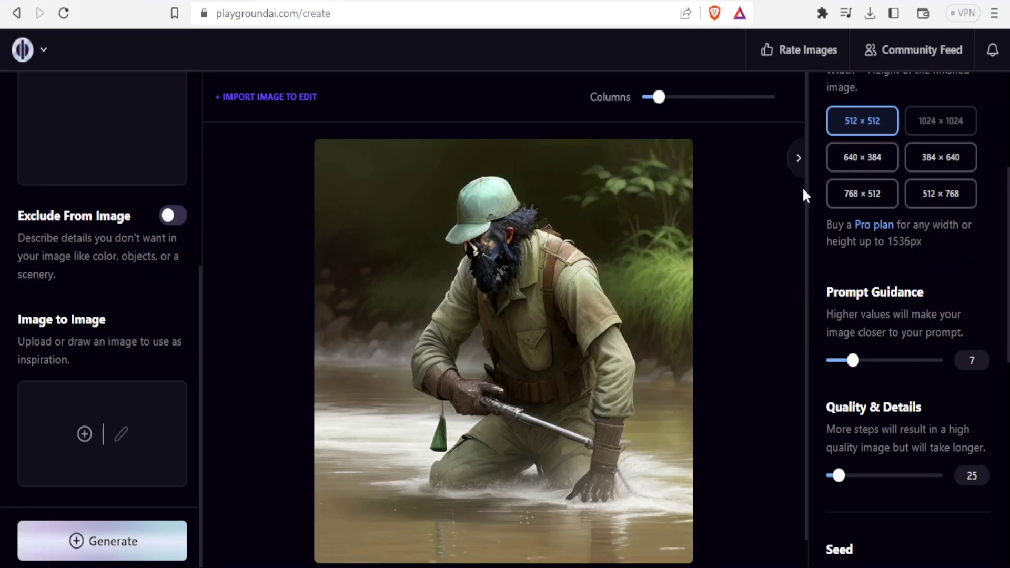
scroll(805, 216, down, 1)
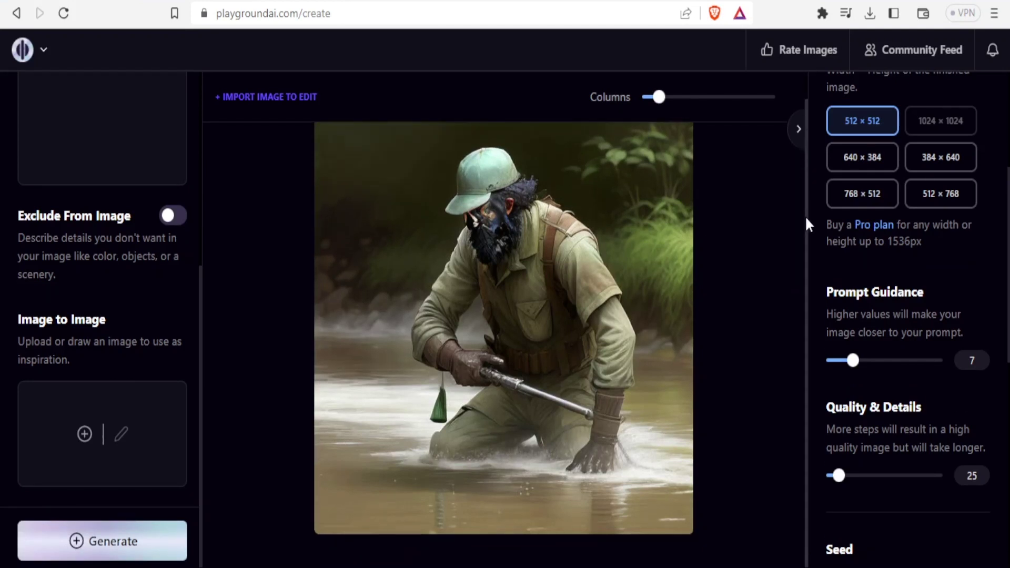
scroll(806, 220, up, 1)
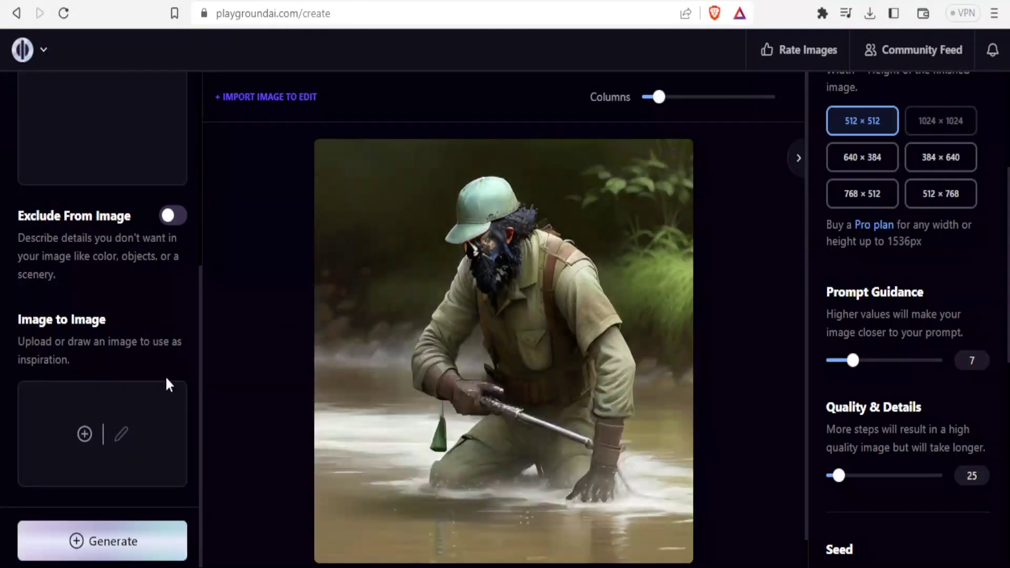
drag(198, 369, 200, 242)
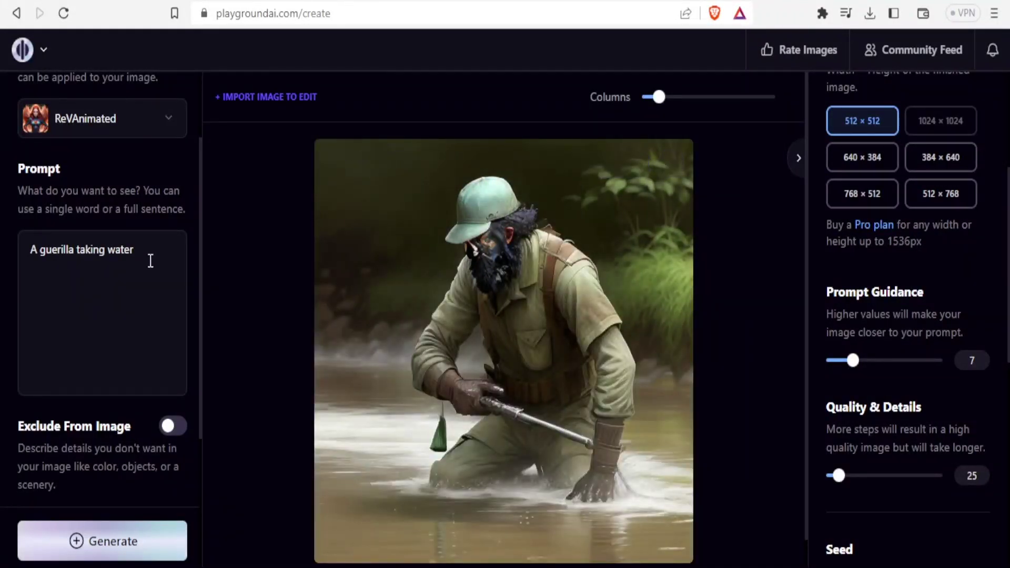
click(150, 261)
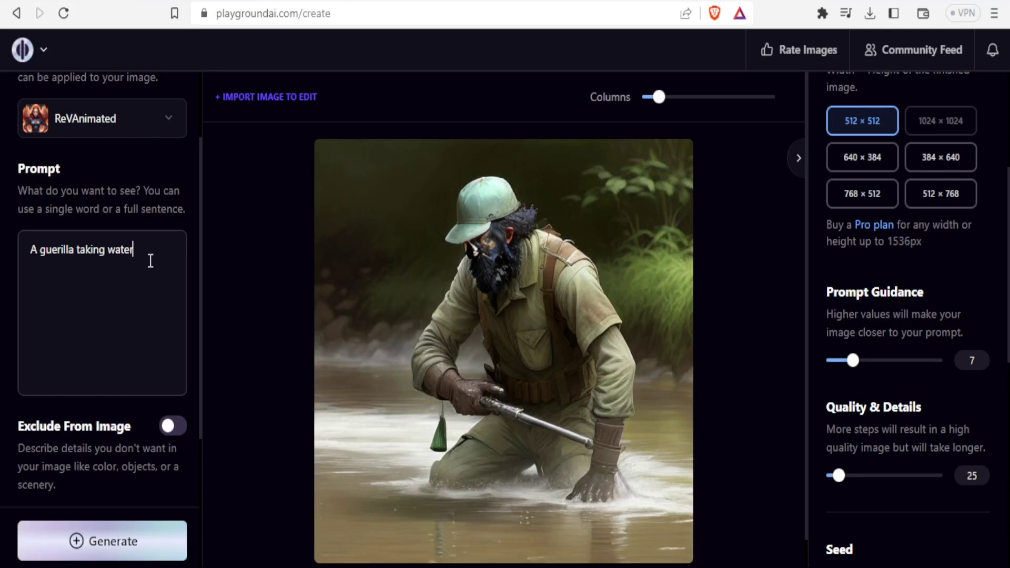
Replace the prompt with 'A rabbit eating carrots'
key(BackSpace)
key(BackSpace)
key(BackSpace)
key(BackSpace)
key(BackSpace)
key(BackSpace)
key(BackSpace)
key(BackSpace)
key(BackSpace)
key(BackSpace)
key(BackSpace)
key(BackSpace)
key(BackSpace)
key(BackSpace)
key(BackSpace)
key(BackSpace)
key(BackSpace)
key(BackSpace)
key(BackSpace)
key(BackSpace)
key(BackSpace)
key(BackSpace)
key(BackSpace)
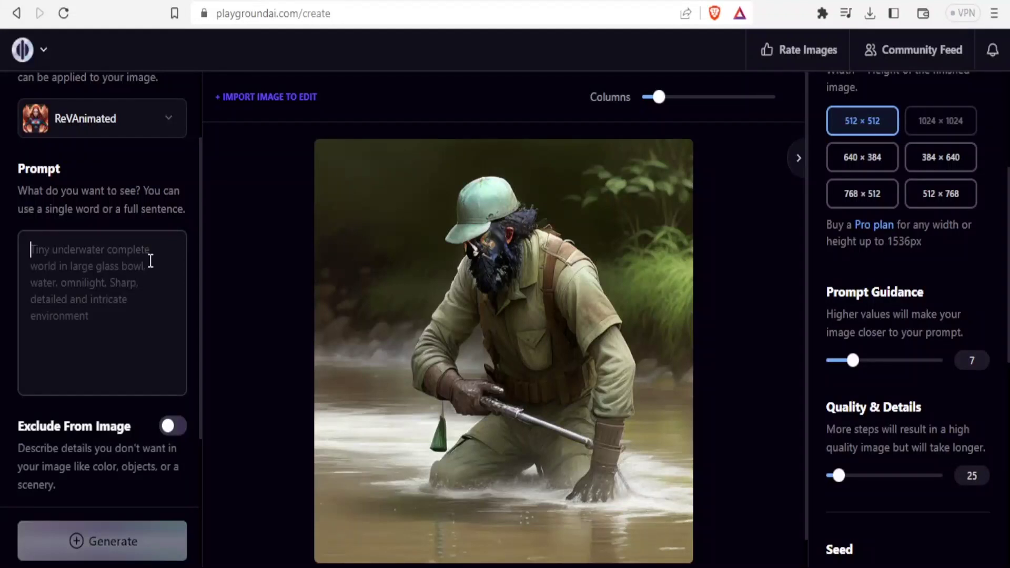
text(A r)
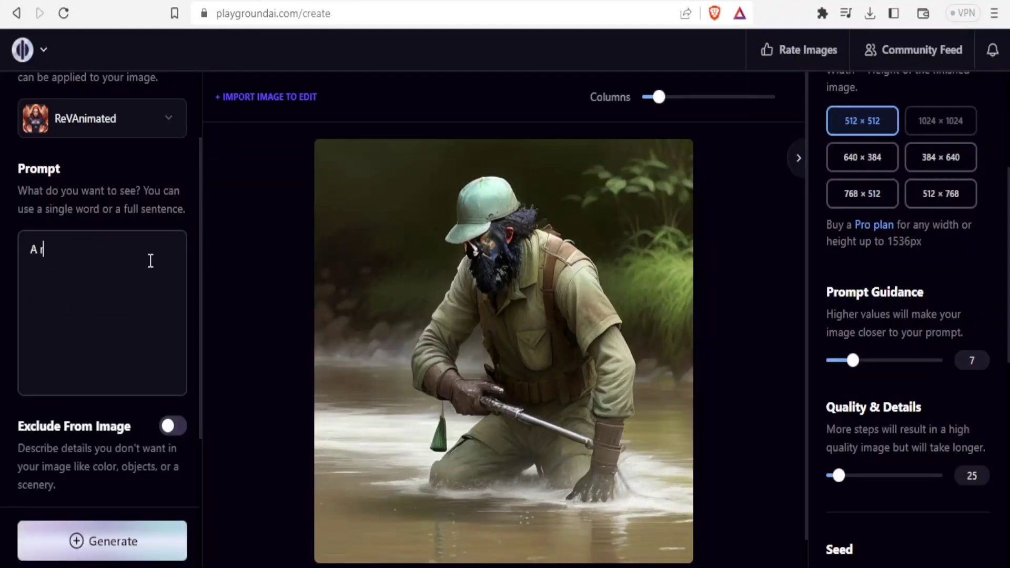
text(abbit eating carrots)
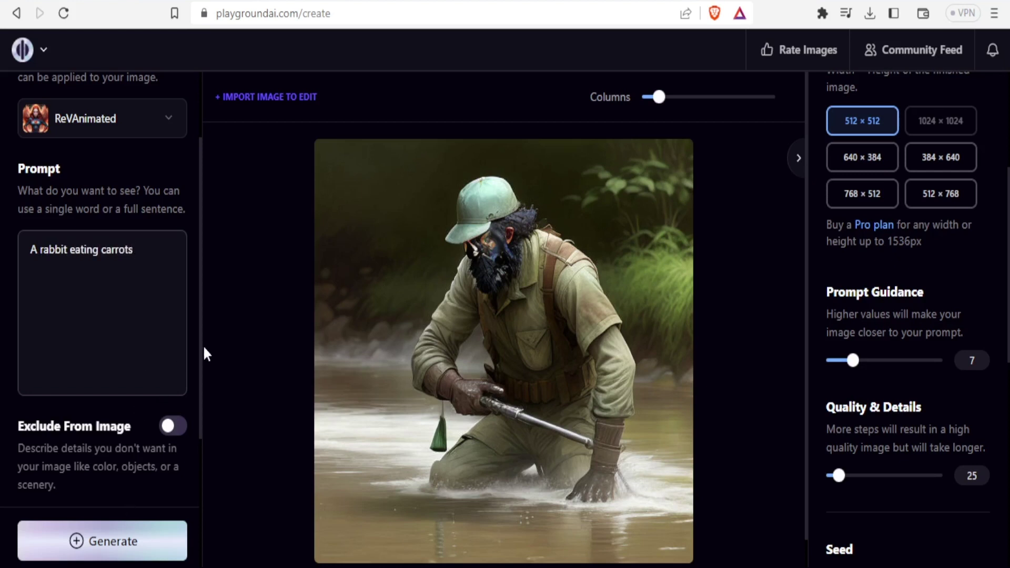
drag(201, 349, 193, 480)
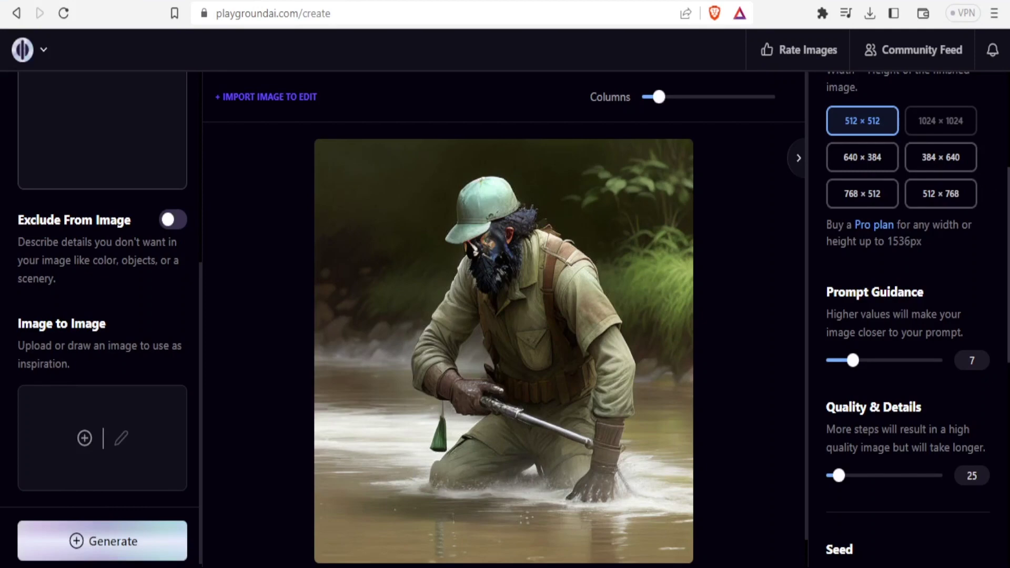
scroll(912, 221, up, 3)
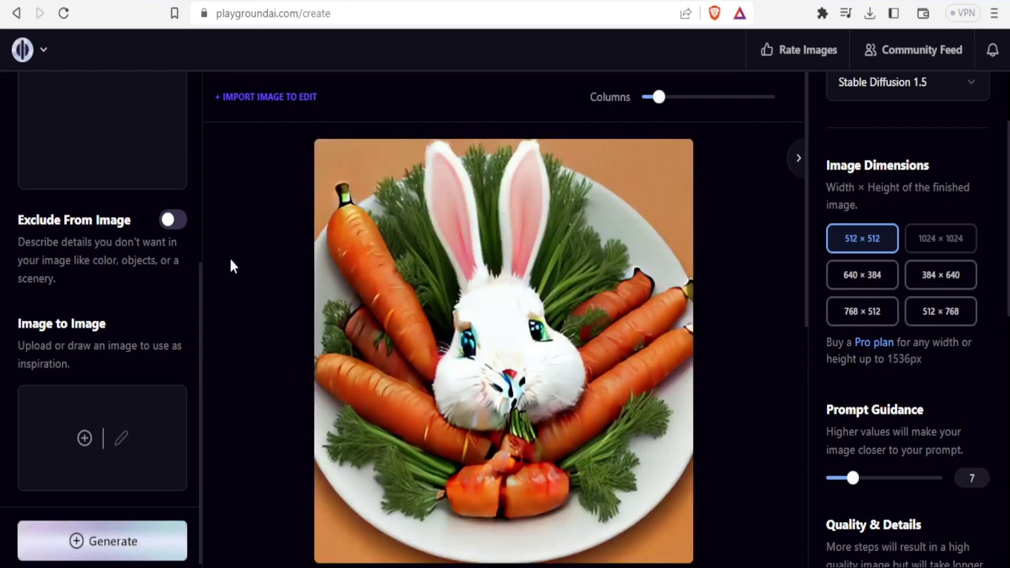
Switch the model from Stable Diffusion 1.5 to Playground v1
mouse_move(413, 338)
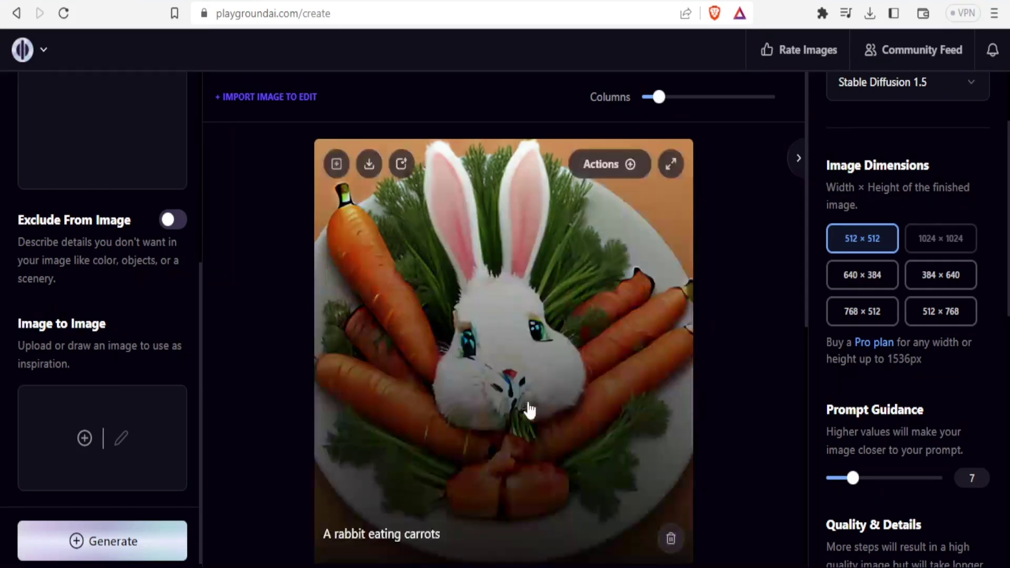
drag(1007, 287, 1007, 226)
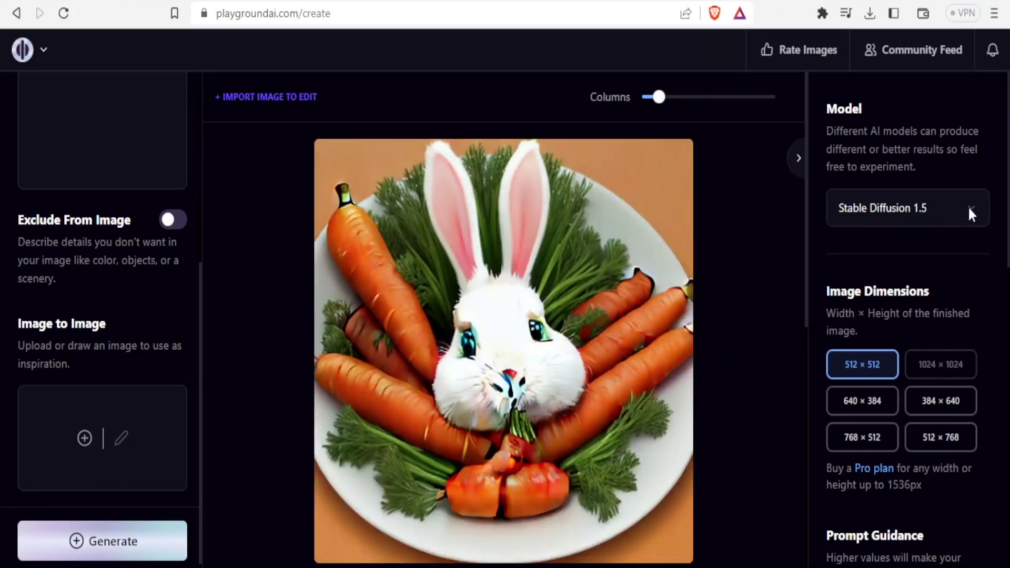
click(973, 206)
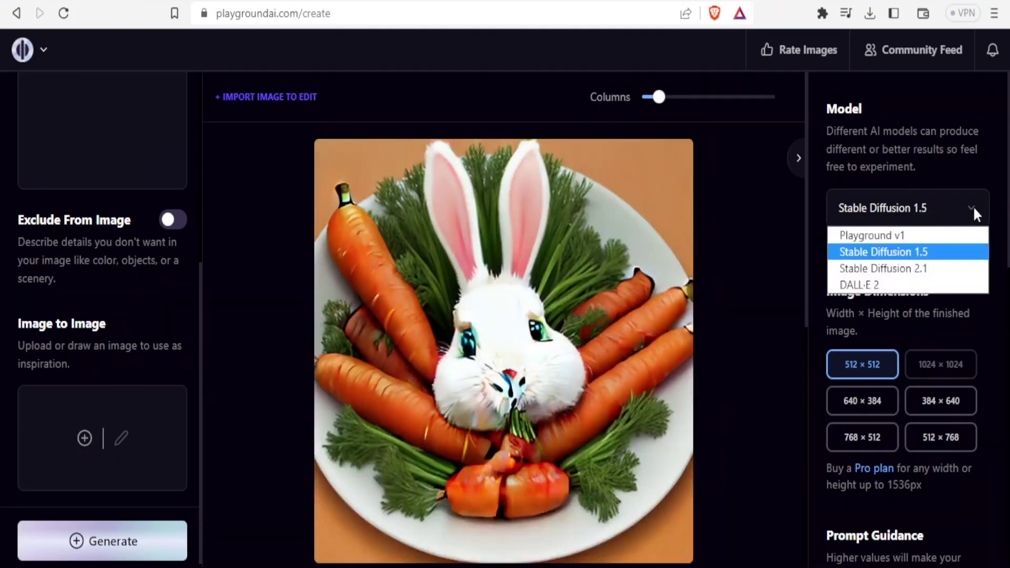
click(910, 235)
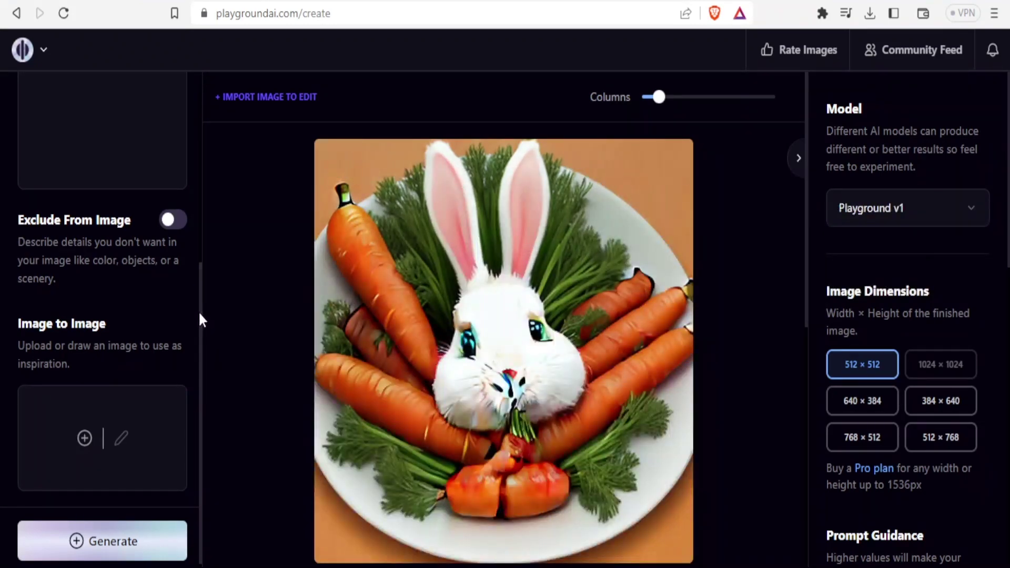
Generate a Playground v1 cartoon rabbit clutching carrots from the rabbit prompt
drag(198, 311, 202, 197)
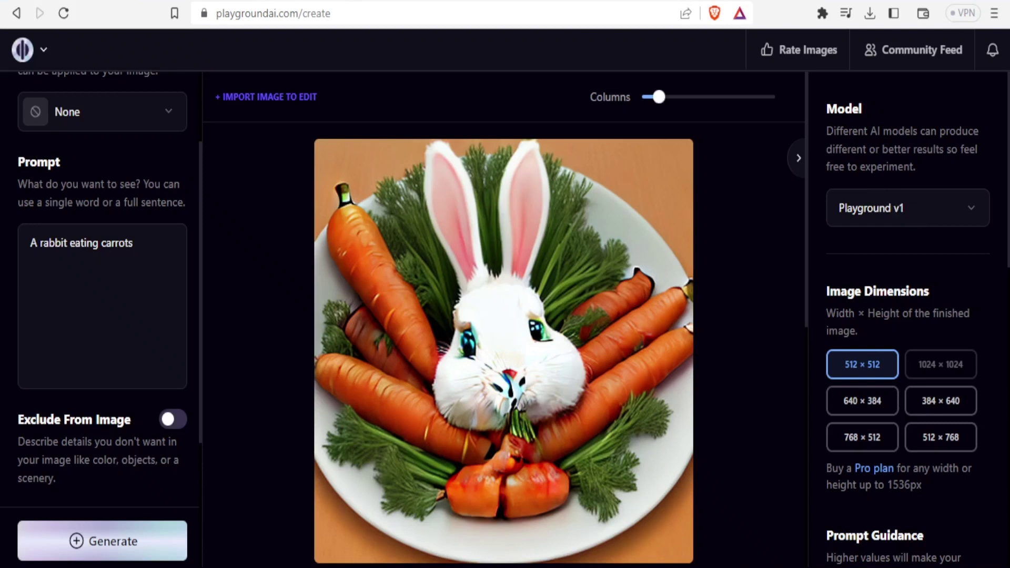
scroll(913, 210, down, 1)
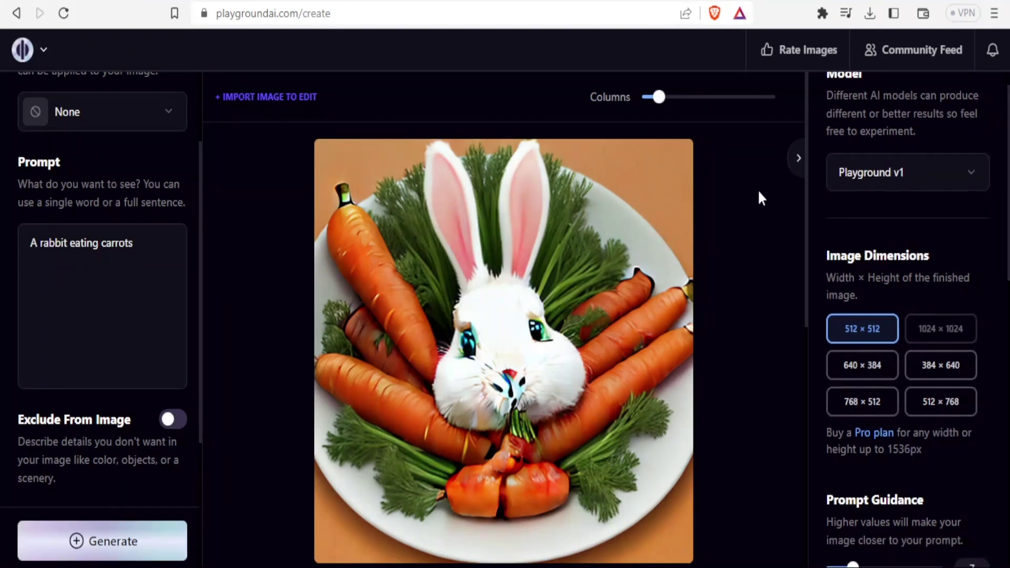
drag(806, 199, 806, 214)
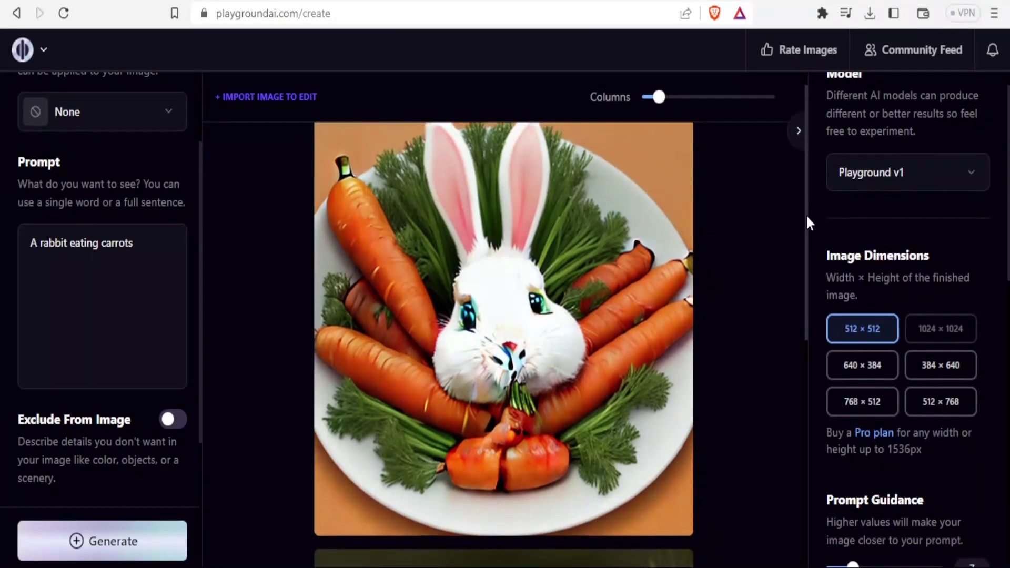
mouse_move(666, 265)
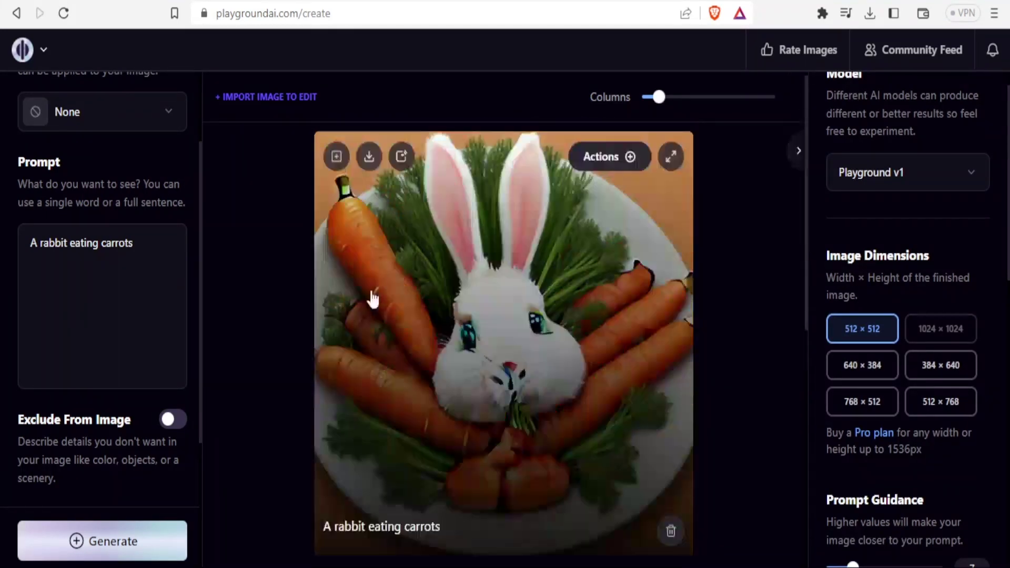
click(118, 541)
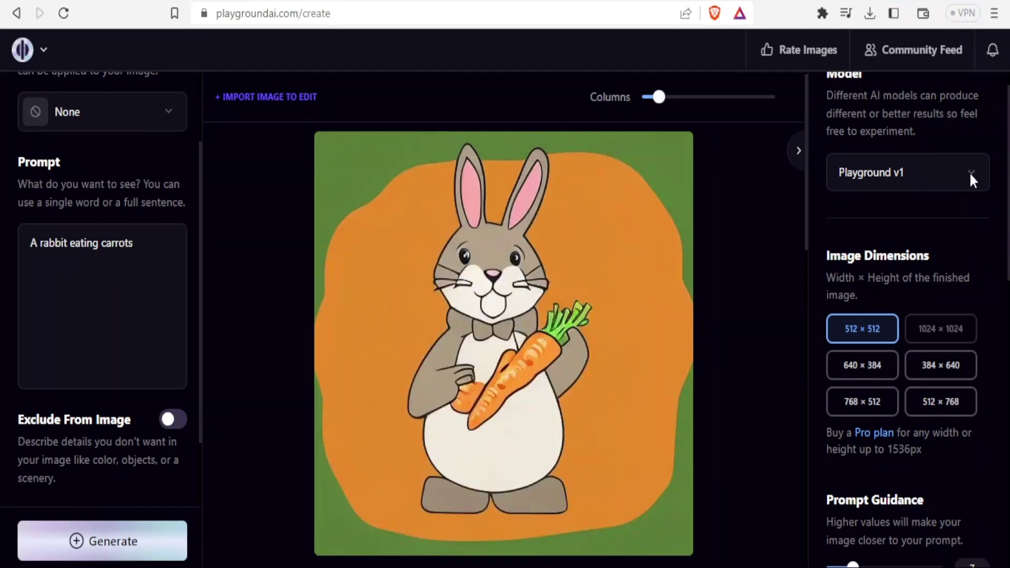
click(971, 175)
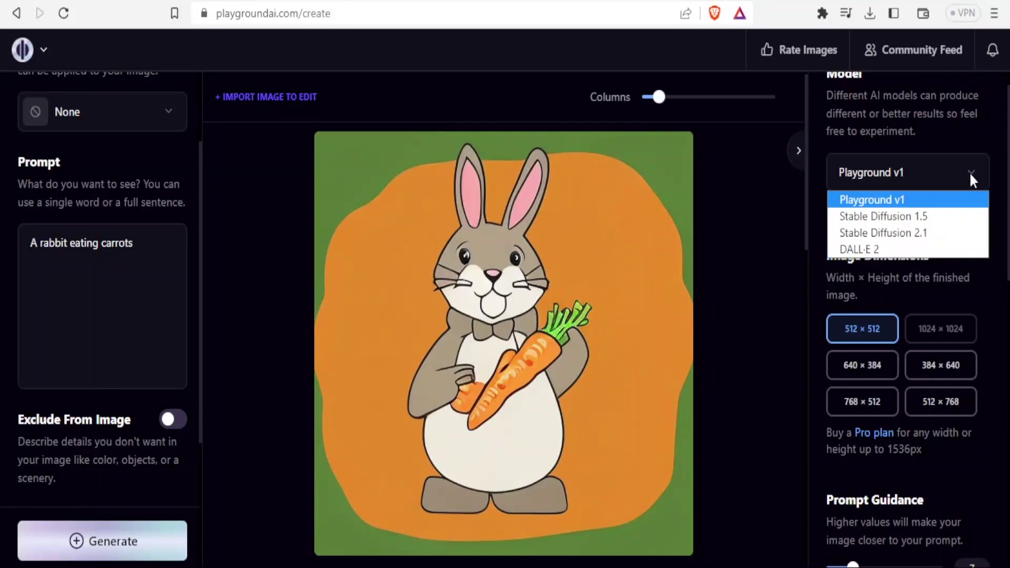
Switch to Stable Diffusion 2.1 at 768 × 768 and generate a photorealistic carrot-eating rabbit
click(919, 233)
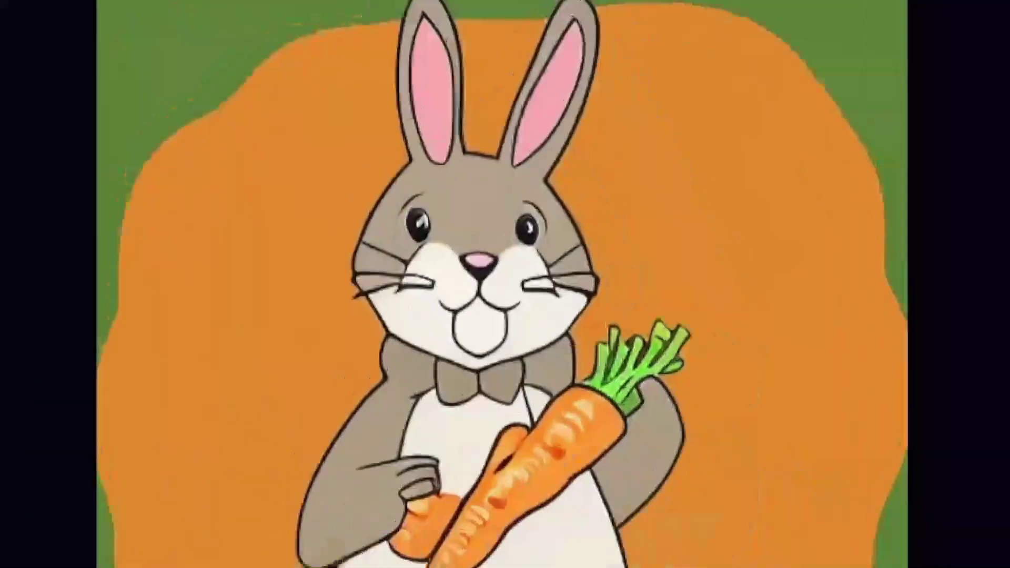
scroll(200, 349, up, 2)
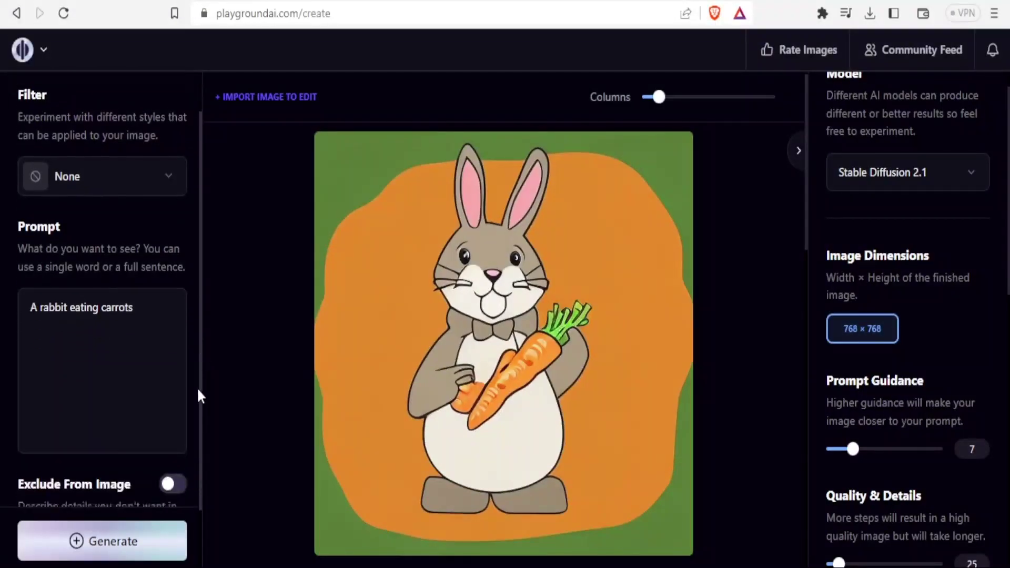
scroll(199, 395, down, 1)
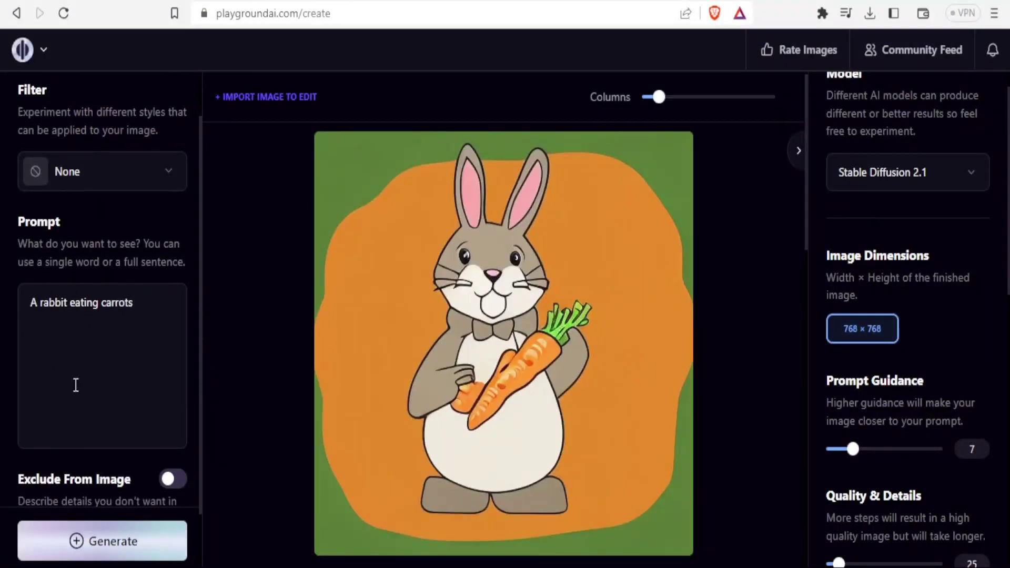
click(97, 547)
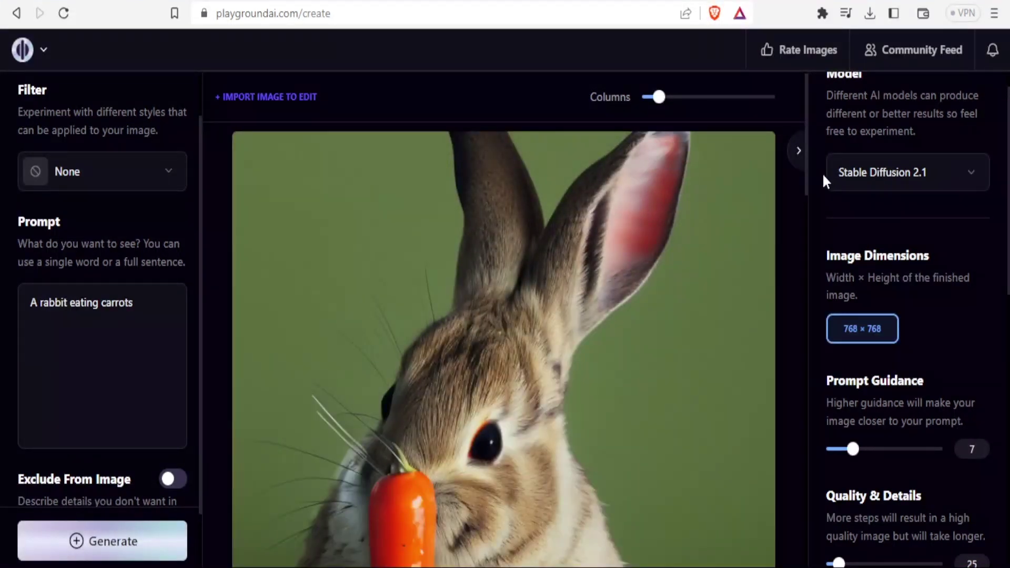
drag(804, 169, 807, 230)
mouse_move(451, 401)
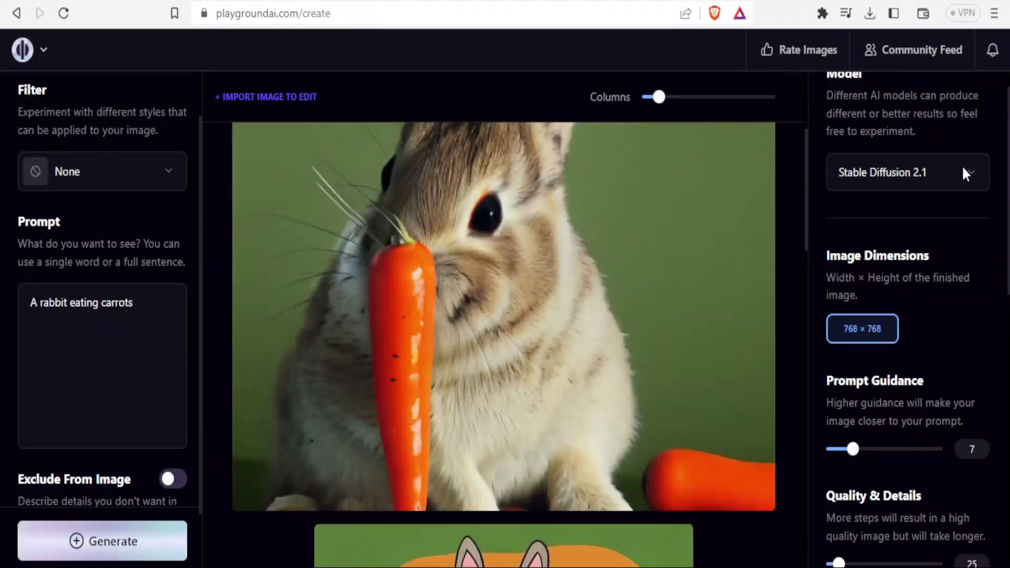
Try DALL·E 2, close its paid add-on notice, and stay on Stable Diffusion 1.5 at 512 × 512
click(966, 173)
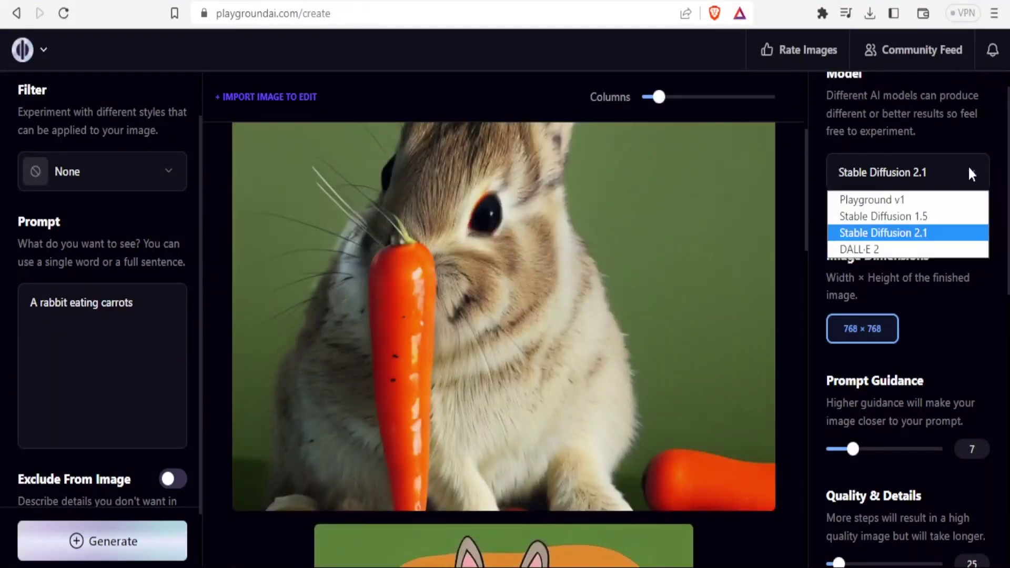
click(882, 248)
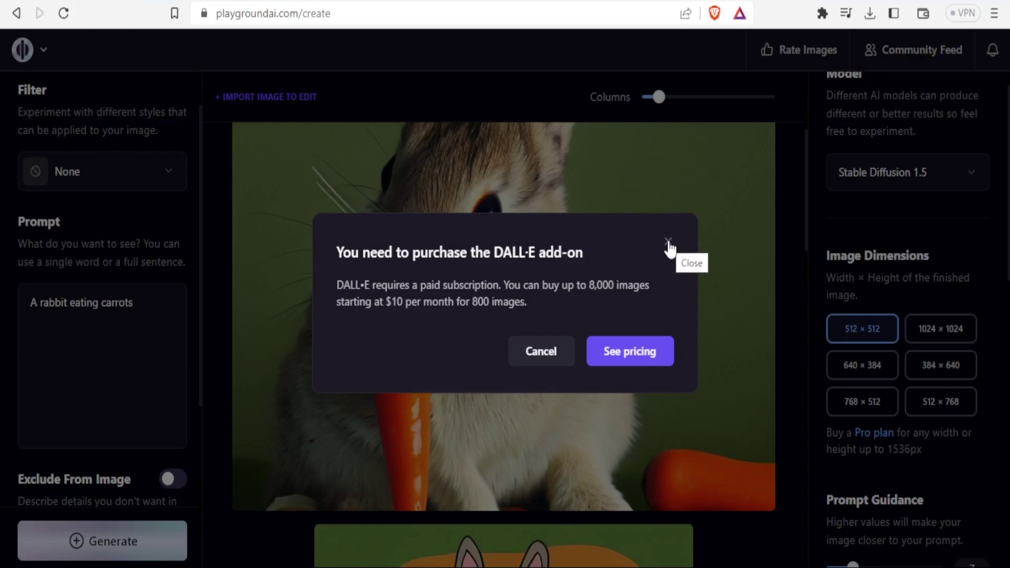
click(669, 243)
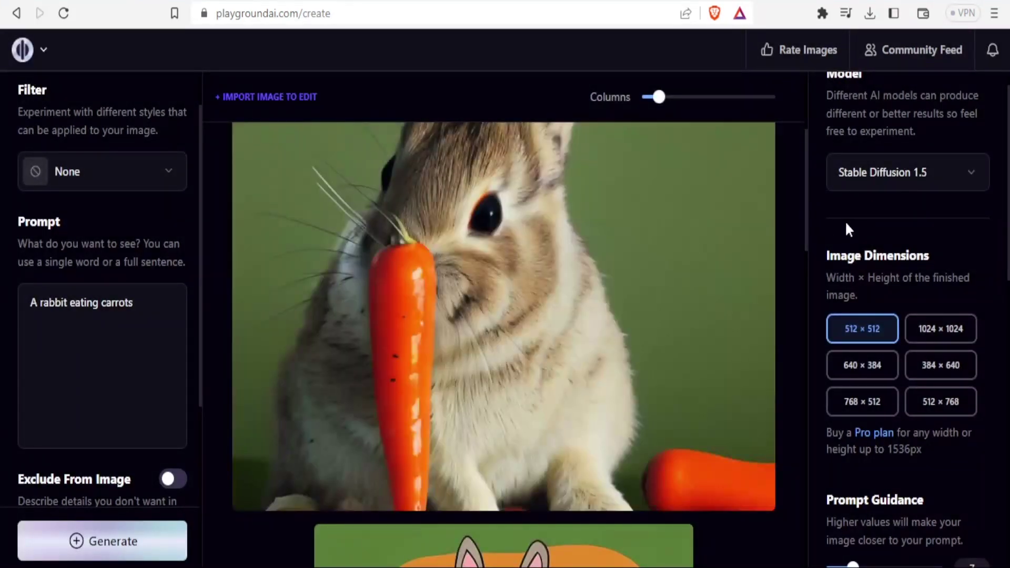
drag(806, 231, 802, 193)
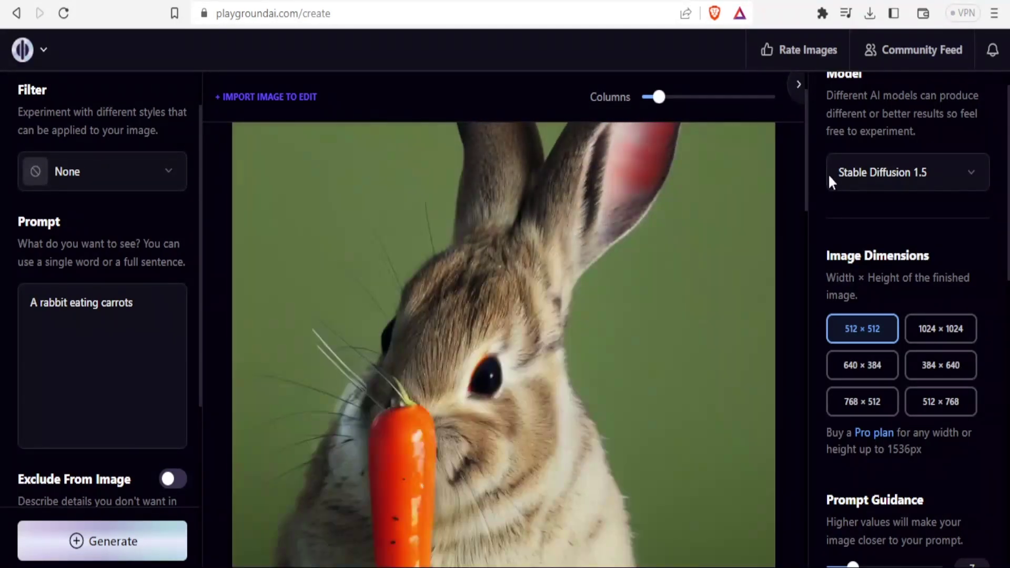
Delete the rabbit-on-a-carrot-platter image from the board
drag(806, 174, 805, 239)
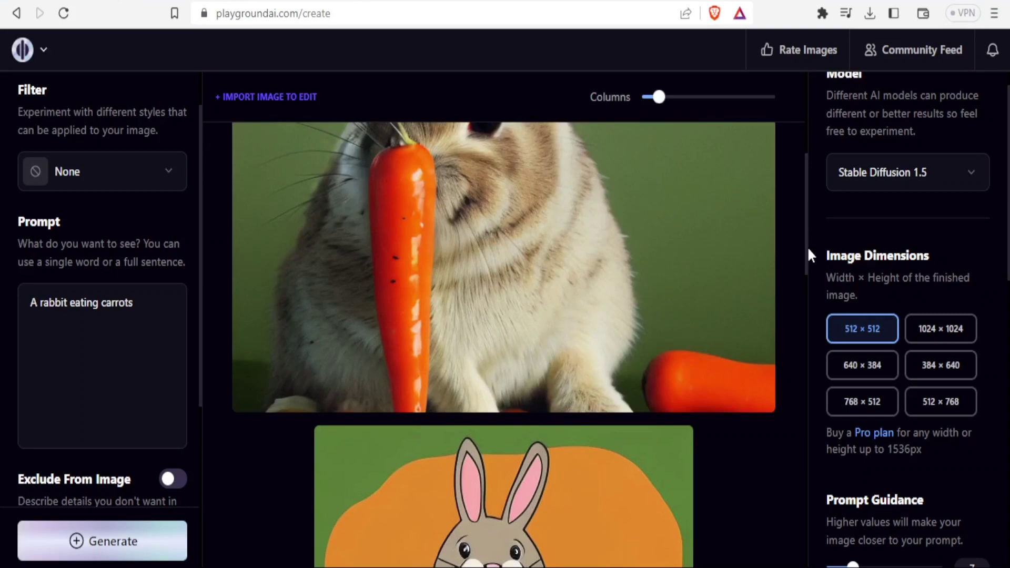
drag(804, 259, 800, 447)
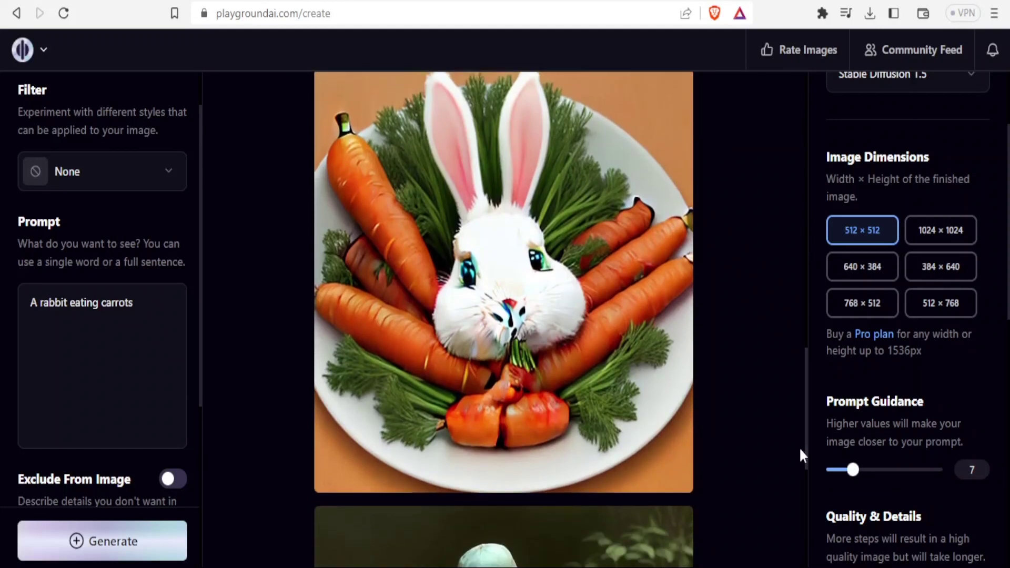
mouse_move(542, 318)
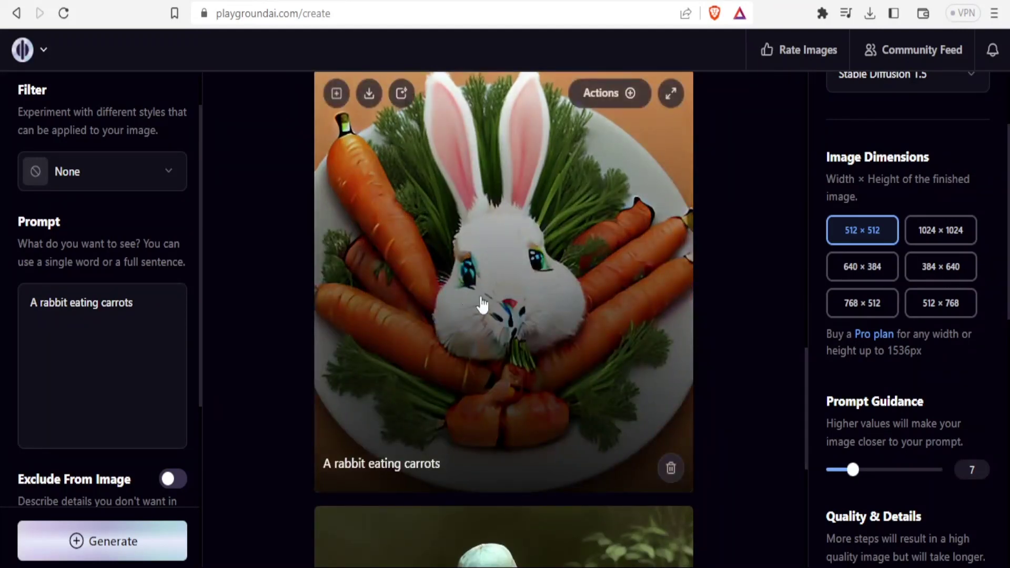
click(671, 471)
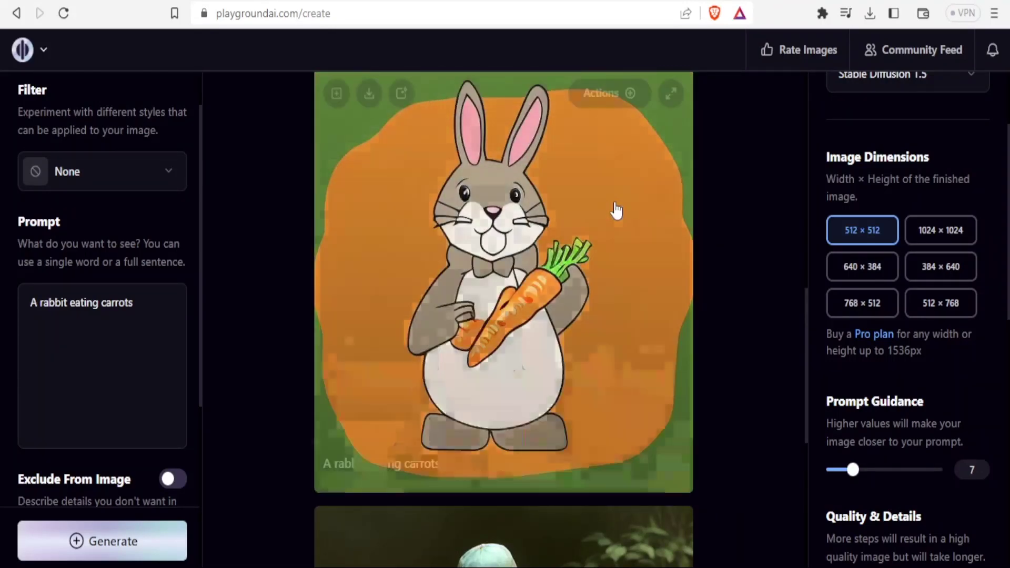
drag(804, 339, 787, 144)
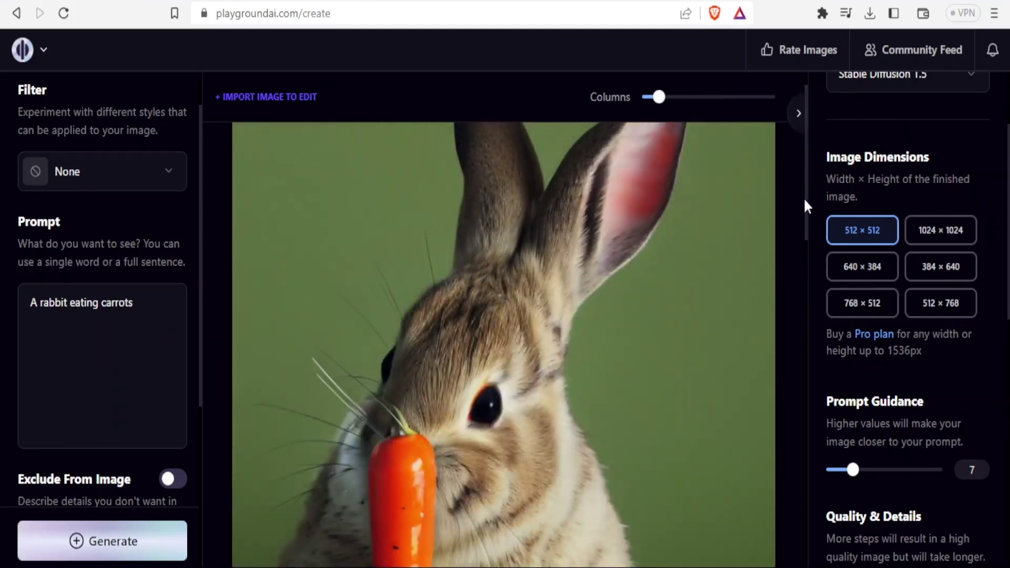
drag(807, 188, 805, 161)
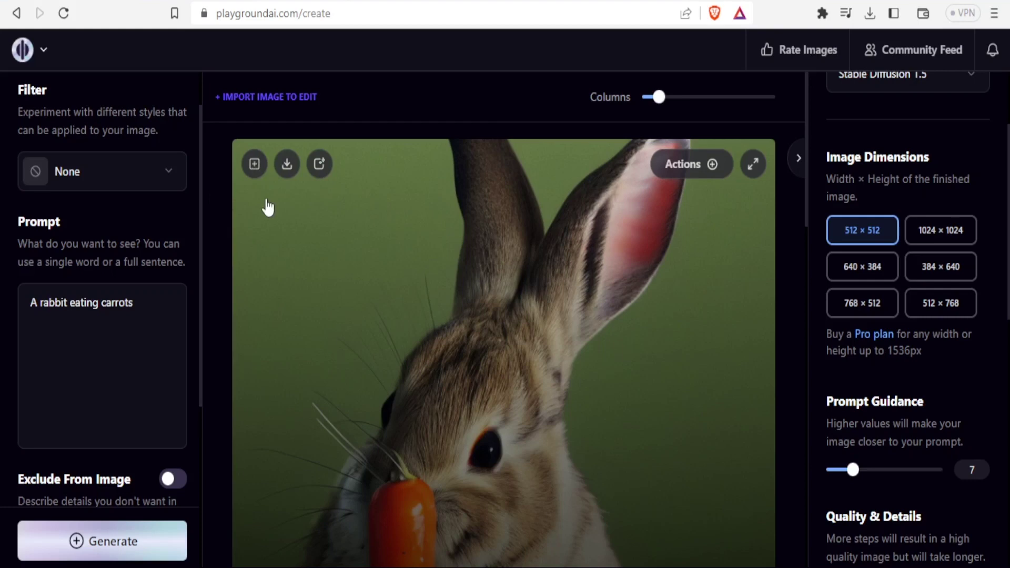
Create a variation of the rabbit-eating-a-carrot photo and set the board to 2 columns
click(255, 165)
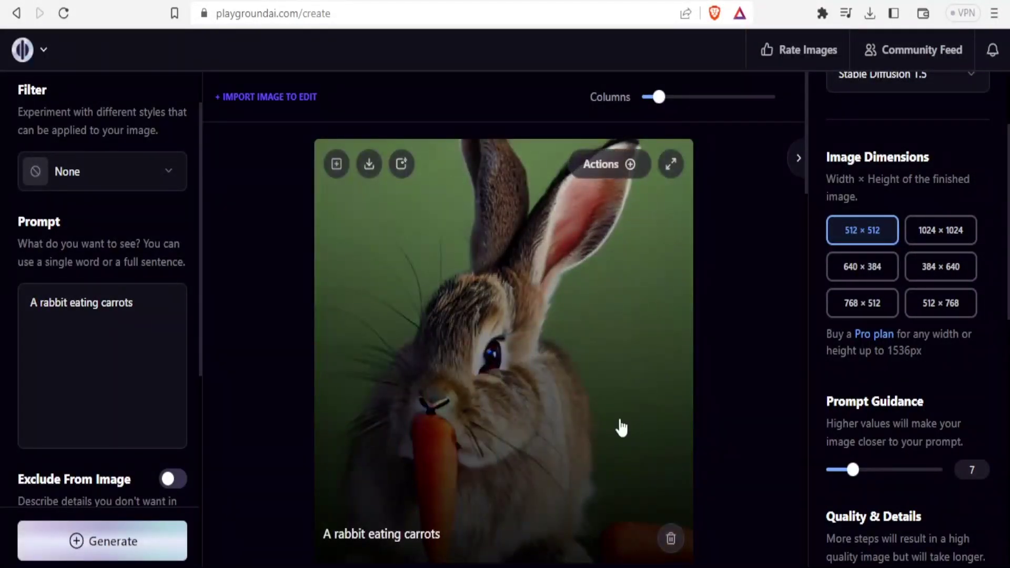
mouse_move(666, 380)
drag(661, 98, 680, 107)
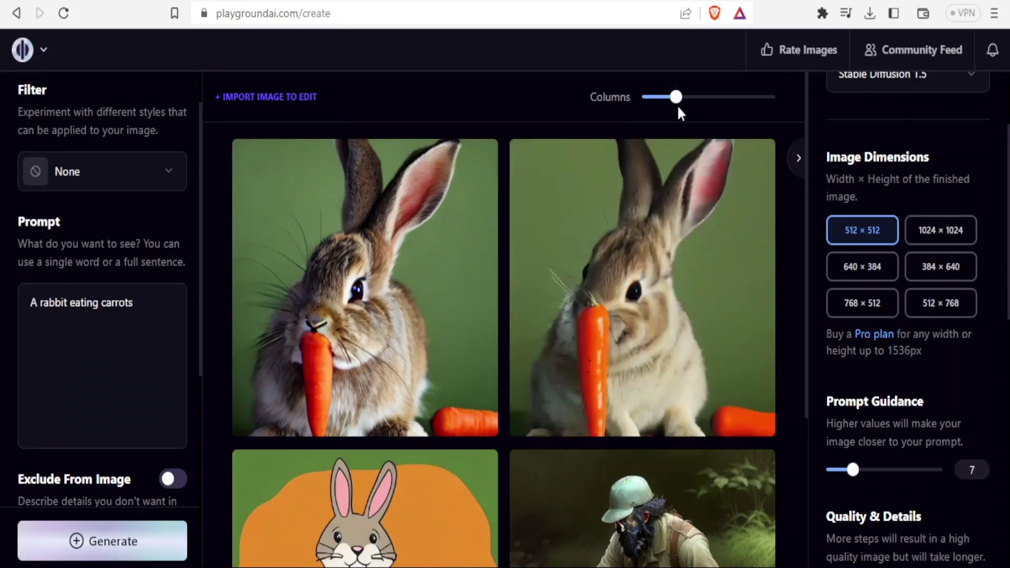
Set the board to 3 columns and scroll the left panel to Image to Image
drag(678, 103, 688, 105)
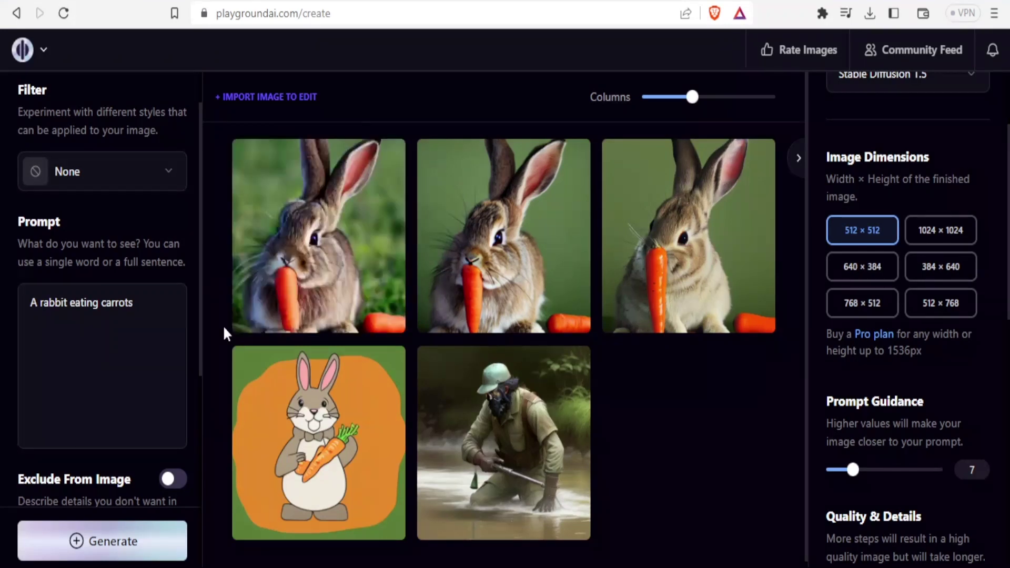
drag(200, 323, 198, 513)
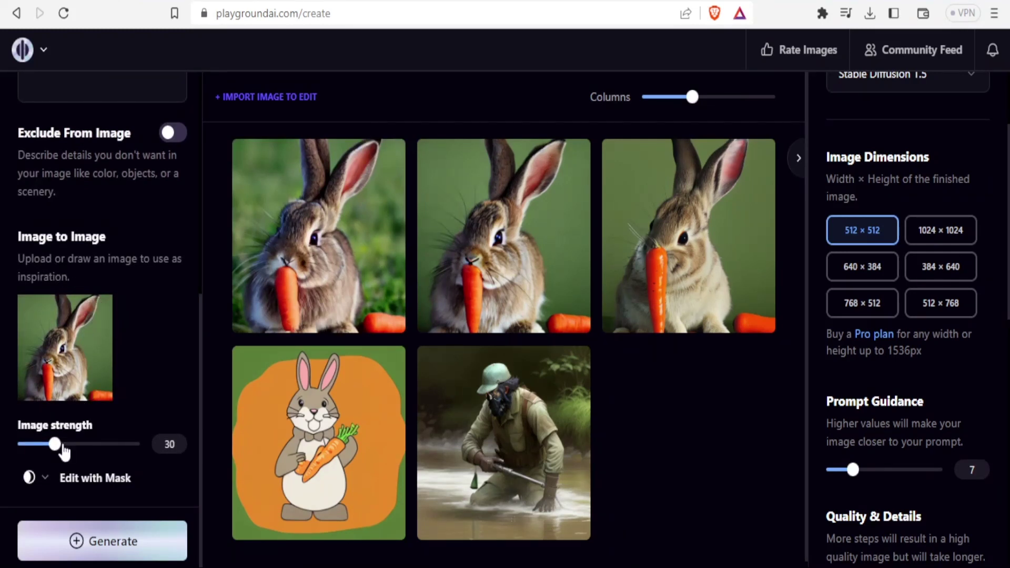
Replace the rabbit photo reference with the 'logo new 2022' file in Image to Image
mouse_move(55, 444)
mouse_down()
mouse_move(73, 444)
mouse_move(55, 444)
mouse_up()
click(97, 313)
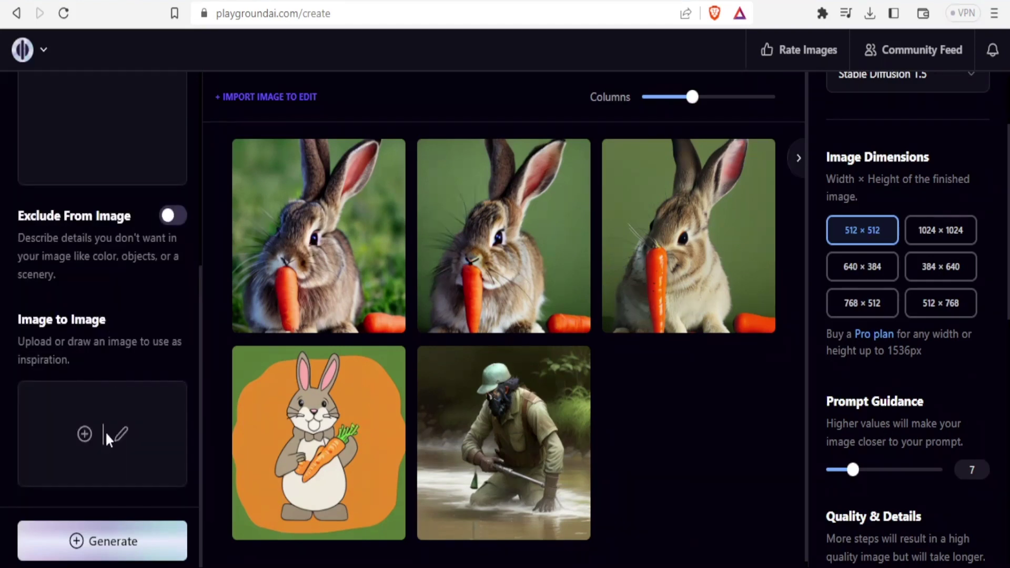
click(84, 434)
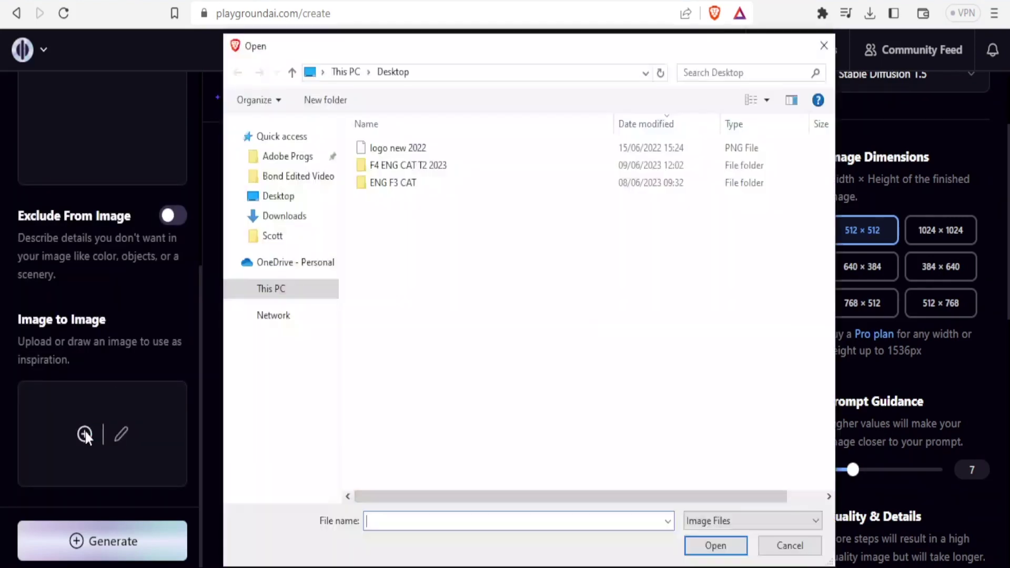
click(398, 148)
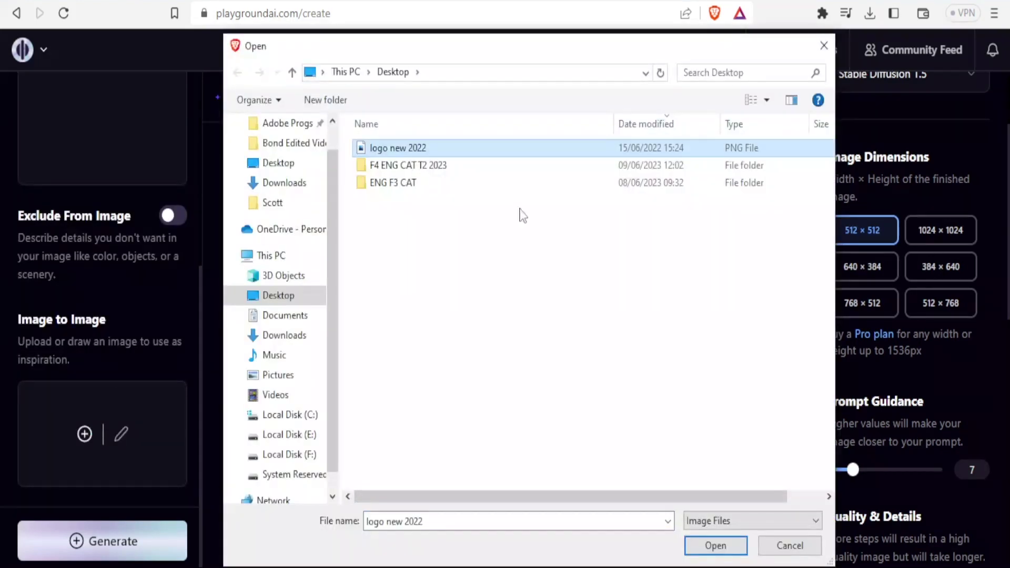
click(715, 547)
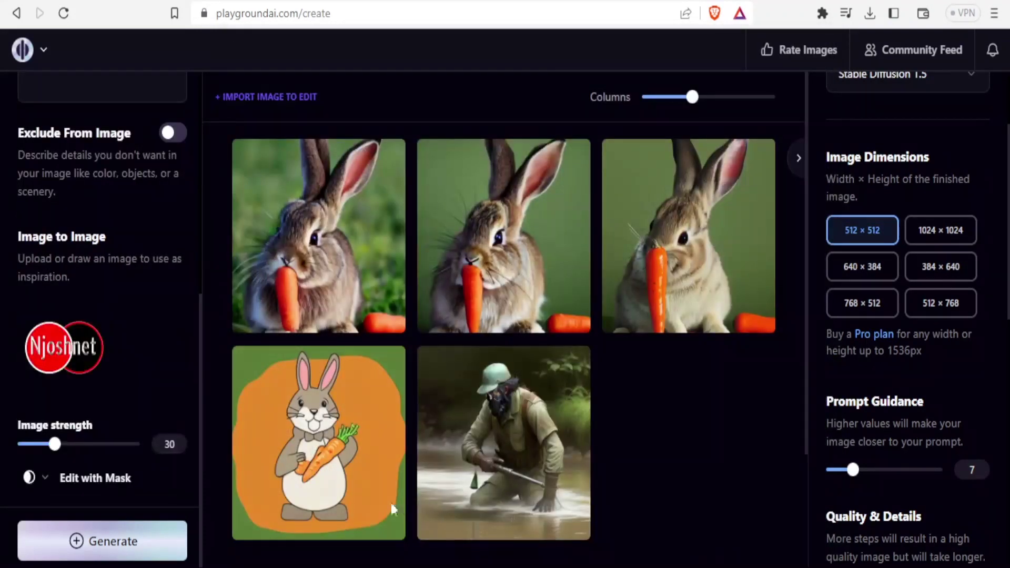
Set the logo's image strength to 19 and generate an image from it
mouse_move(91, 387)
mouse_move(199, 382)
mouse_down()
mouse_move(202, 245)
mouse_move(197, 367)
mouse_up()
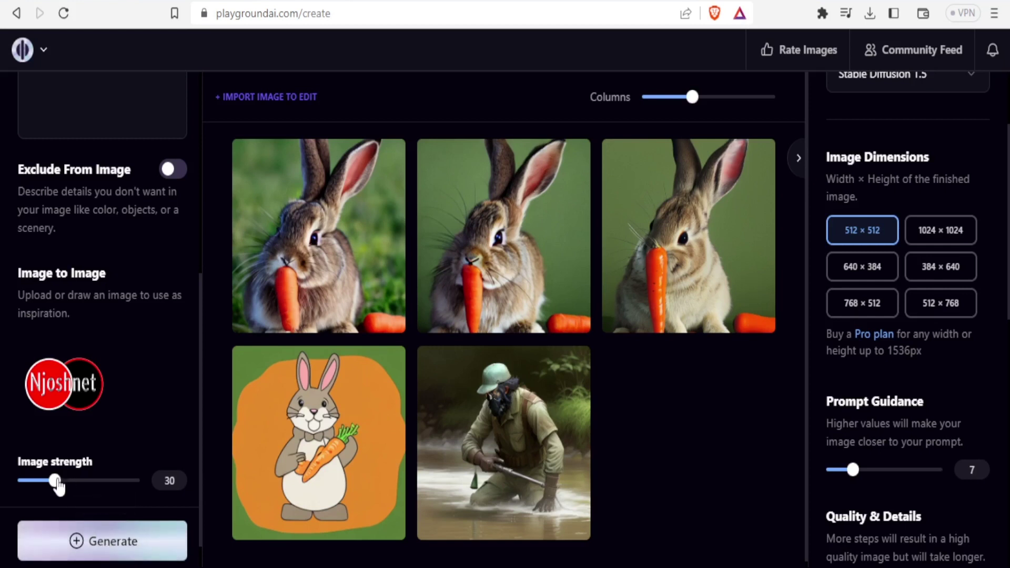
mouse_move(54, 481)
mouse_down()
mouse_move(137, 482)
mouse_move(42, 486)
mouse_up()
click(111, 543)
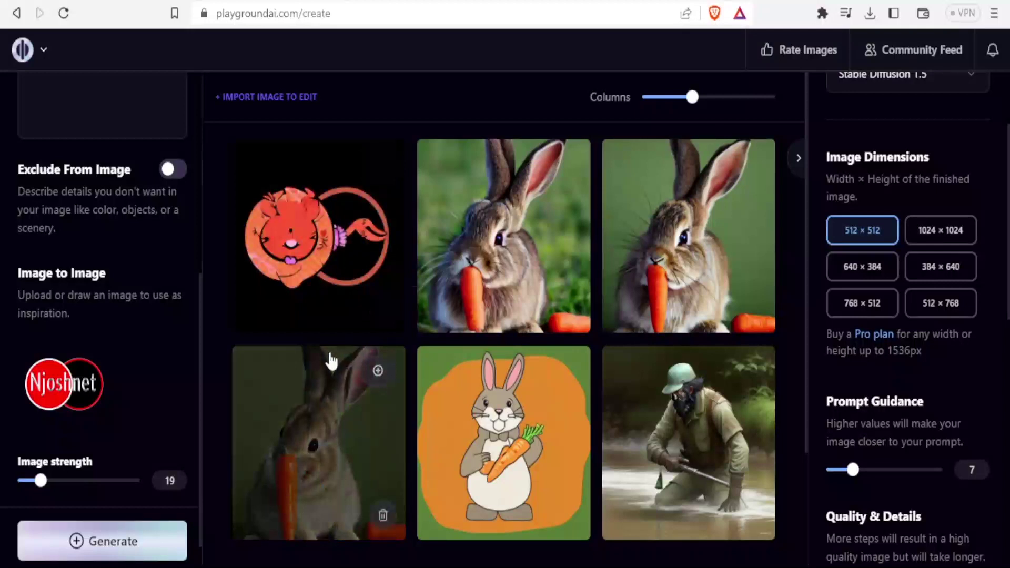
Generate two more logo-based images, first with higher, then lower image strength
mouse_move(358, 284)
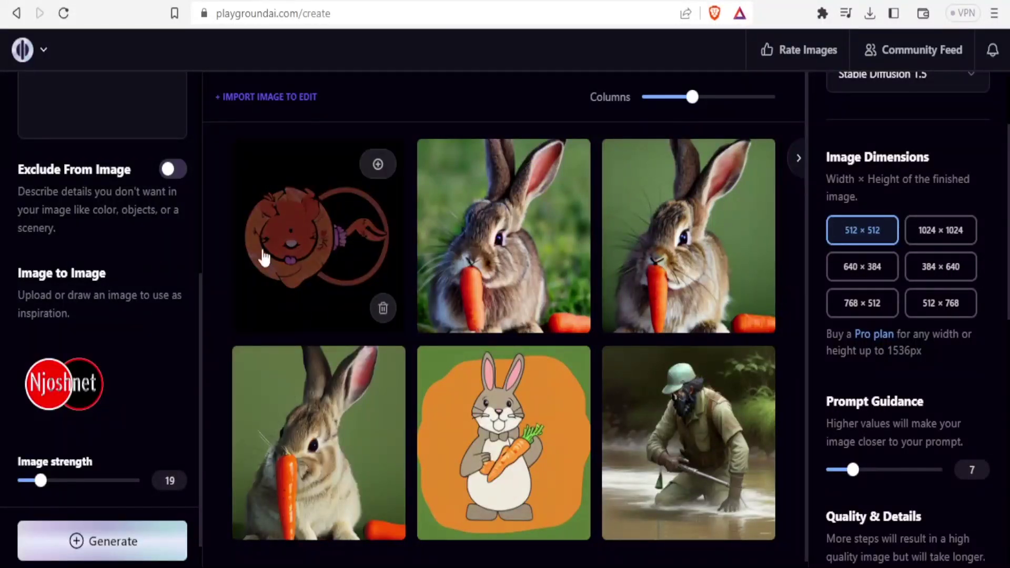
mouse_move(74, 398)
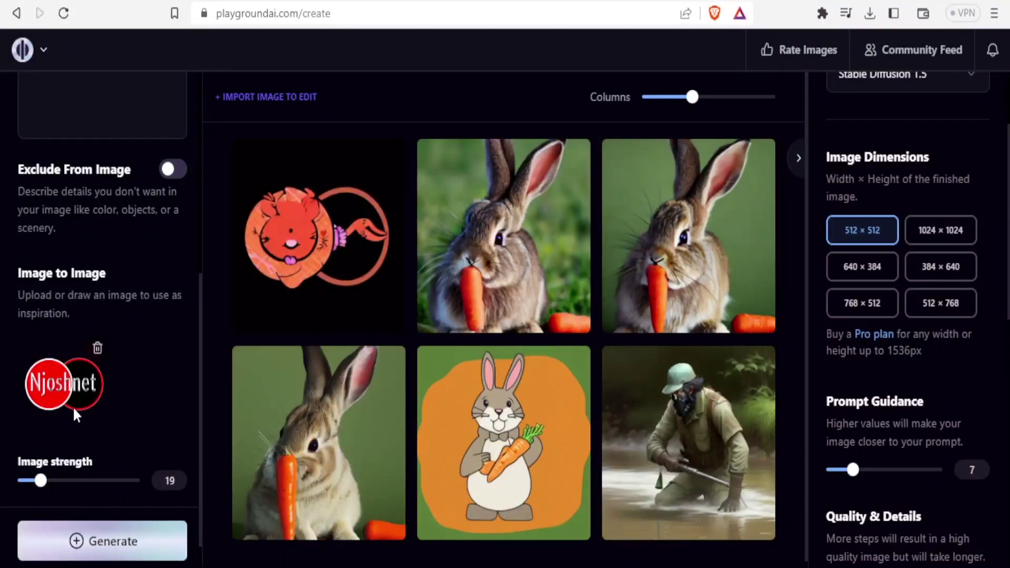
drag(40, 480, 103, 484)
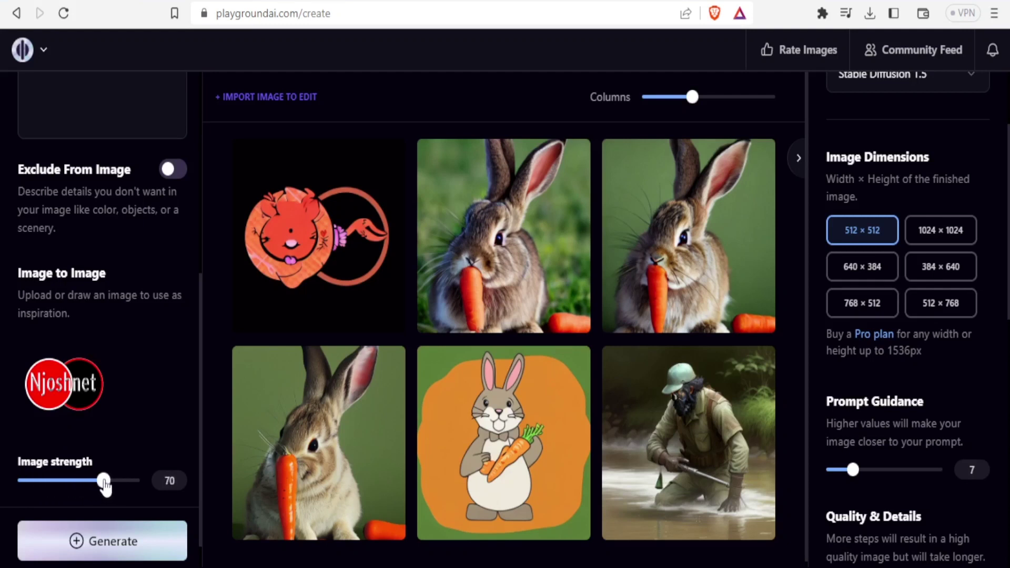
click(103, 542)
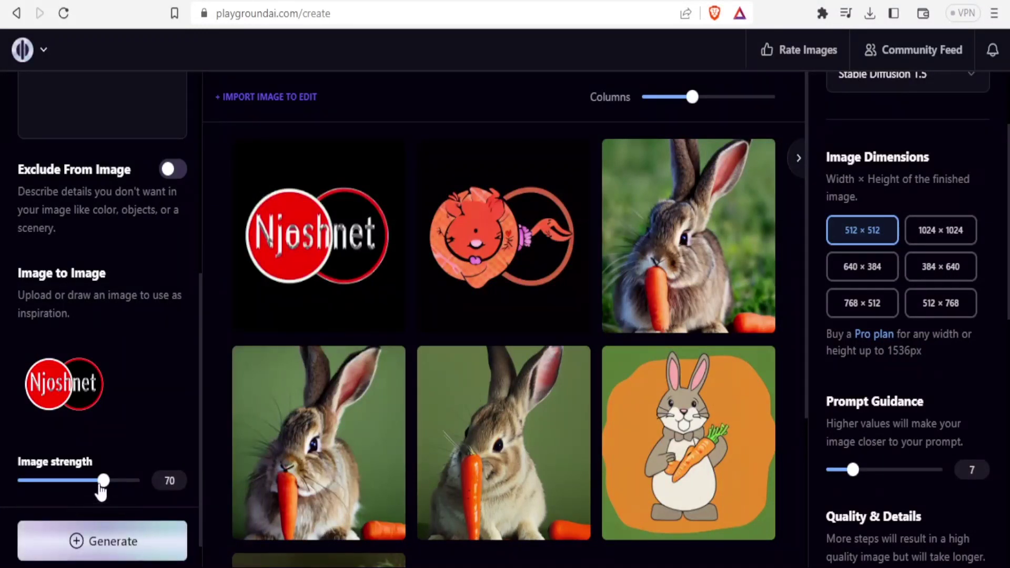
drag(101, 491, 41, 486)
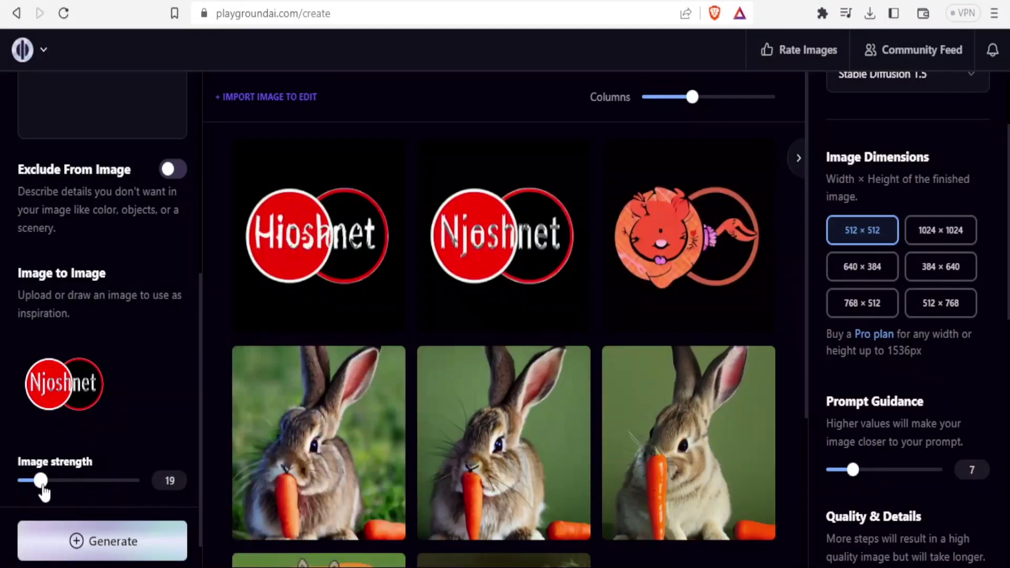
click(92, 546)
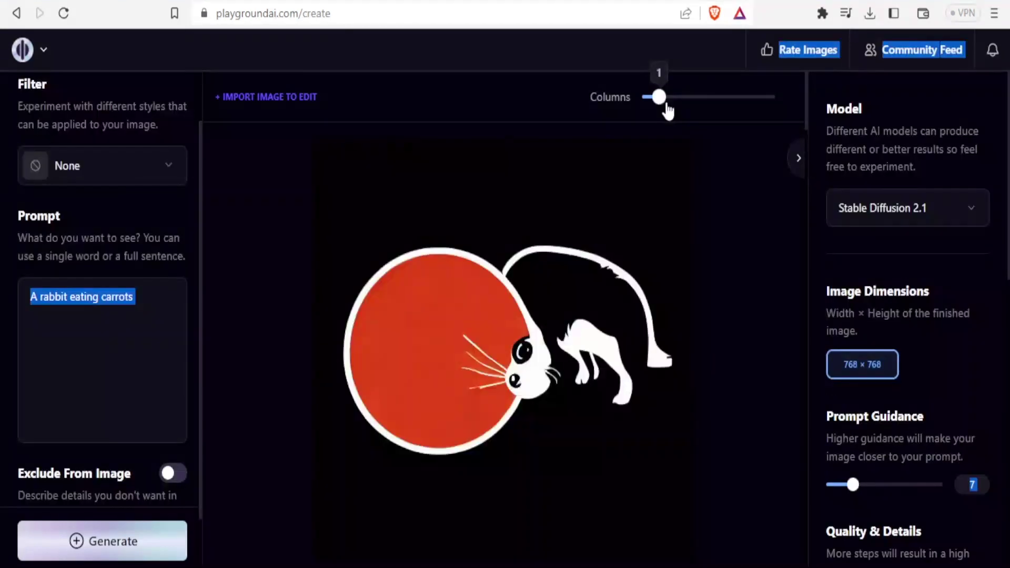
scroll(807, 274, down, 3)
scroll(807, 273, down, 10)
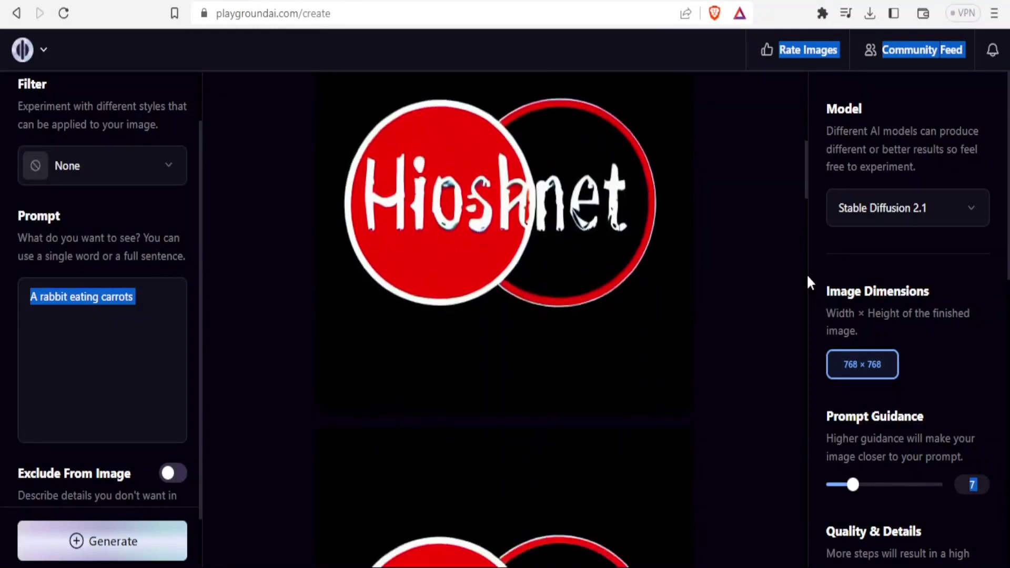
scroll(807, 273, down, 15)
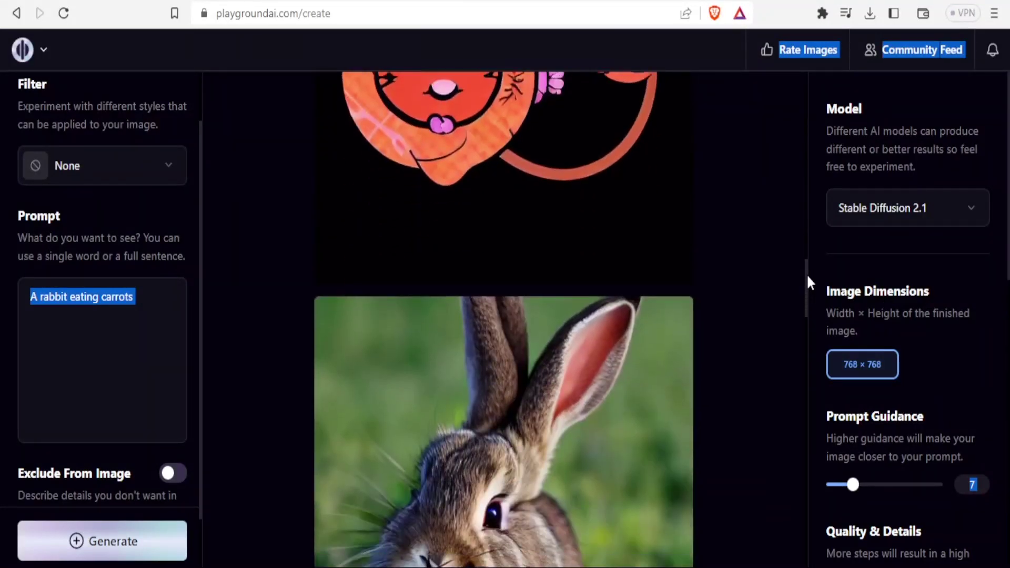
scroll(807, 273, down, 12)
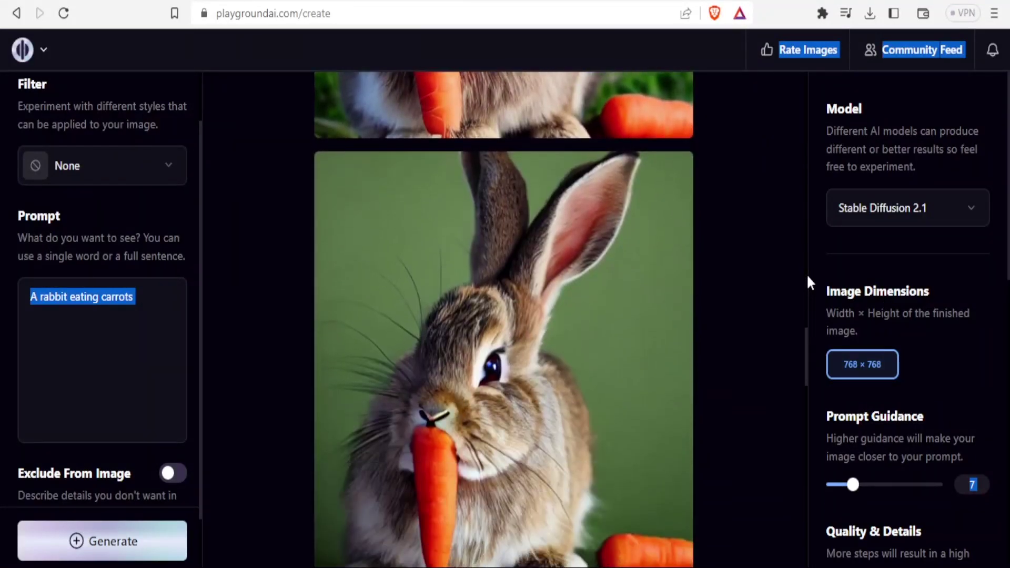
scroll(807, 274, down, 12)
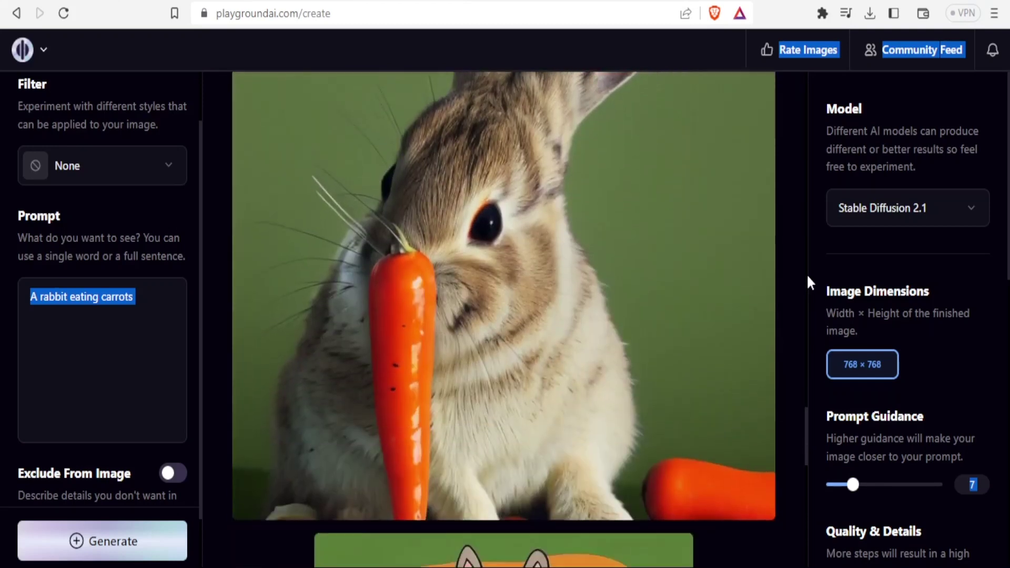
scroll(806, 274, down, 5)
scroll(806, 274, up, 16)
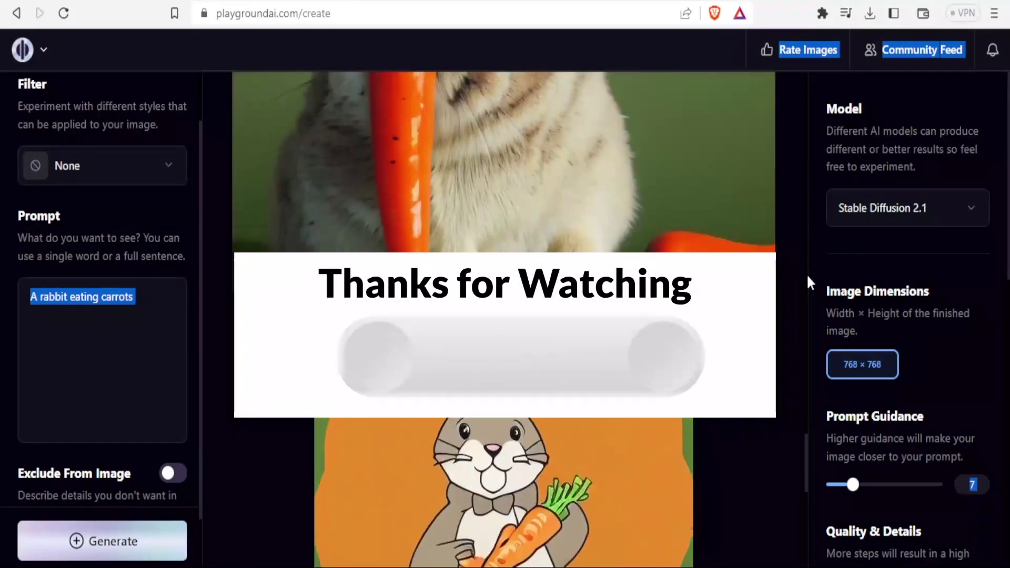
scroll(806, 273, up, 6)
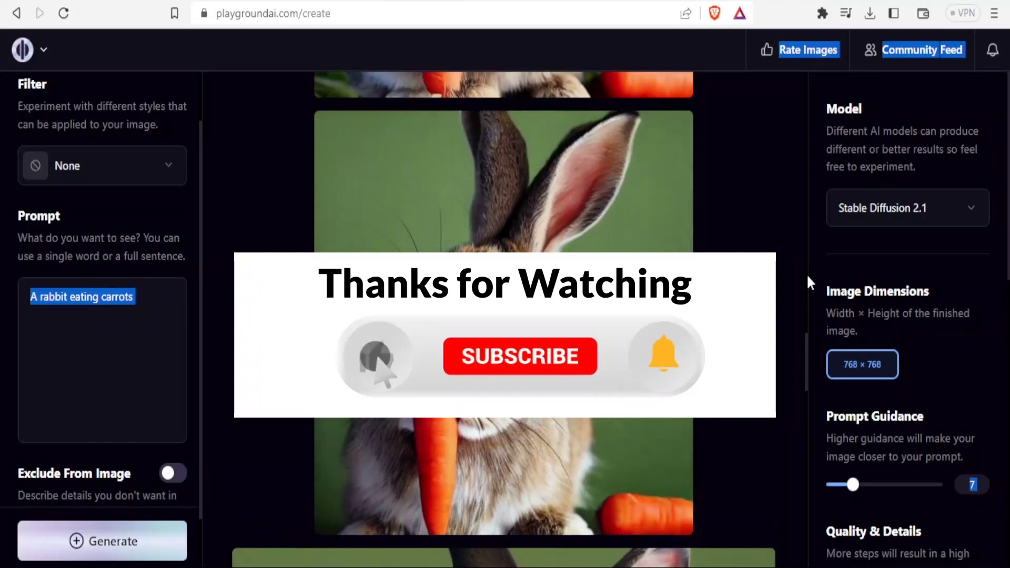